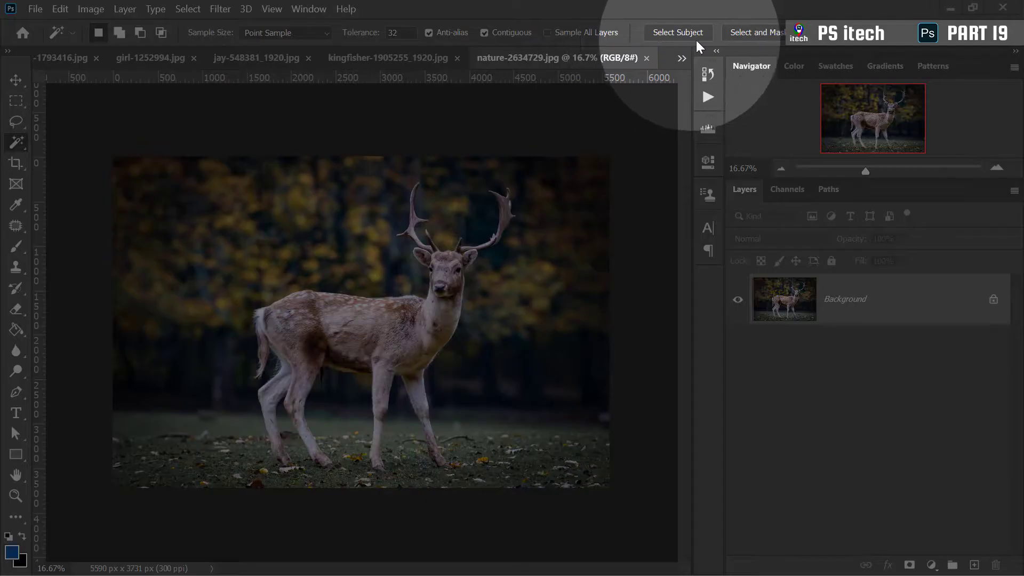
# Cycle through the Object, Quick and Magic Wand selection tools, ending on the Move tool
pyautogui.rightClick(17, 141)
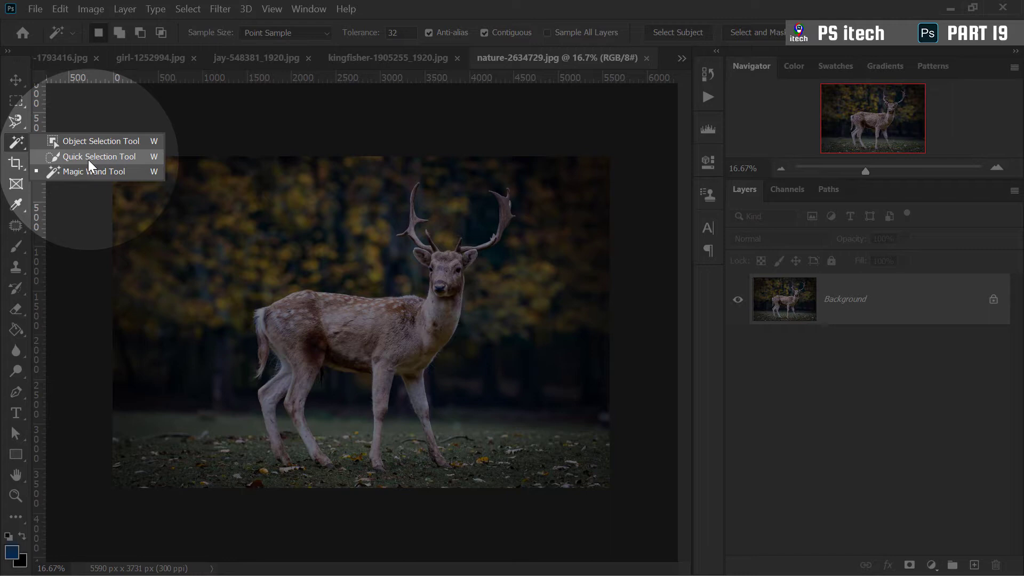
pyautogui.click(76, 140)
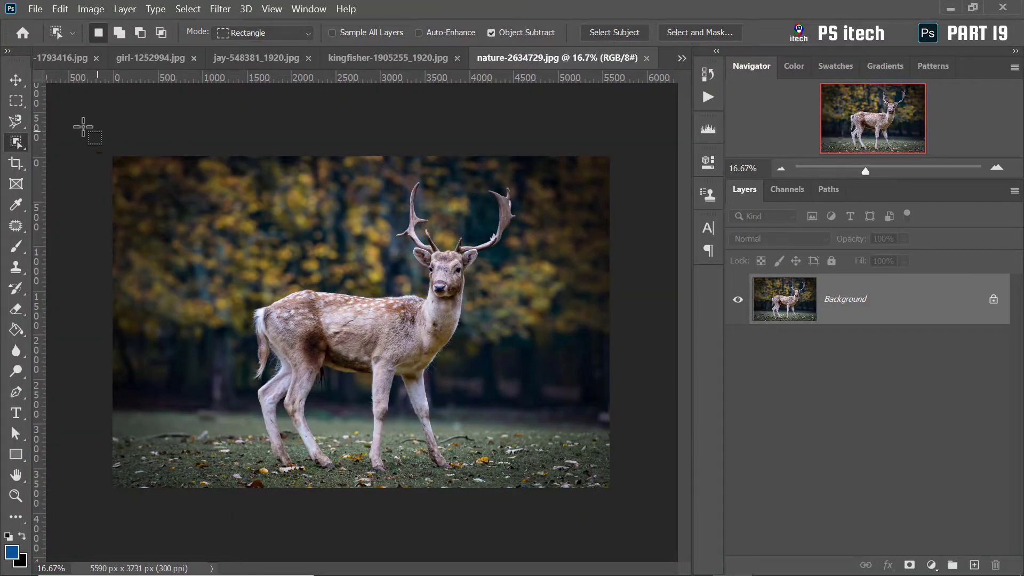
pyautogui.rightClick(15, 142)
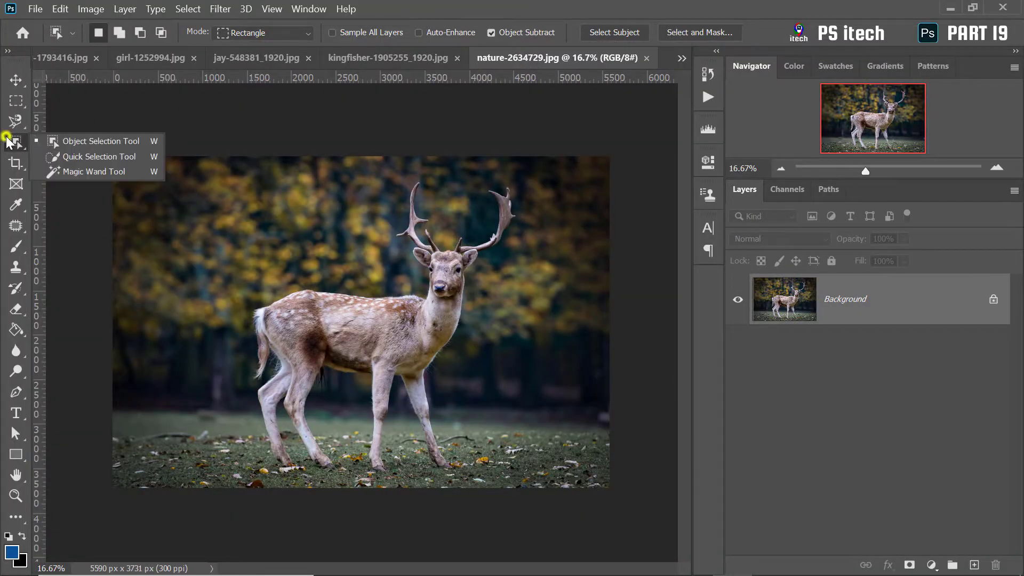
pyautogui.click(80, 157)
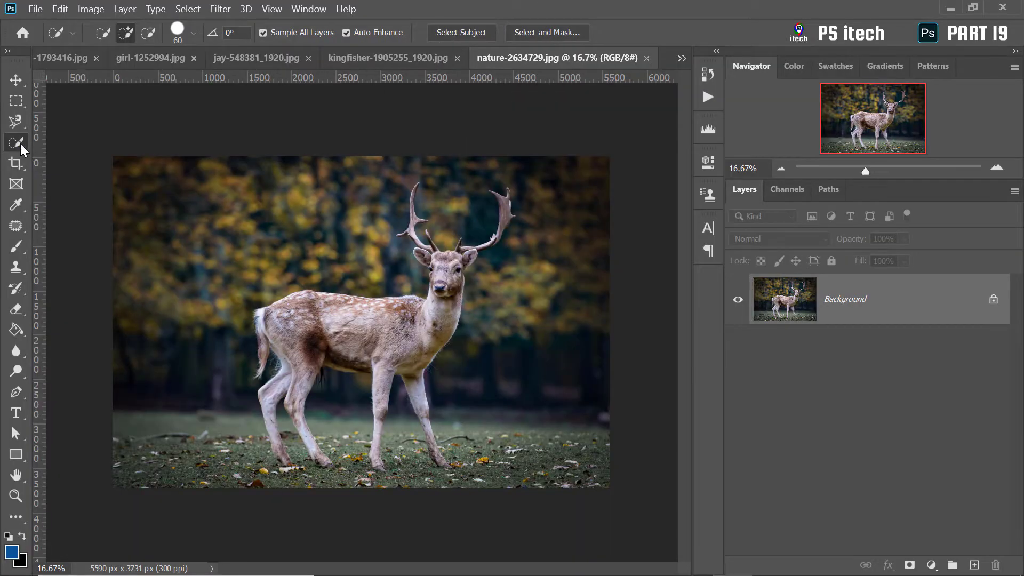
pyautogui.rightClick(20, 143)
pyautogui.click(101, 166)
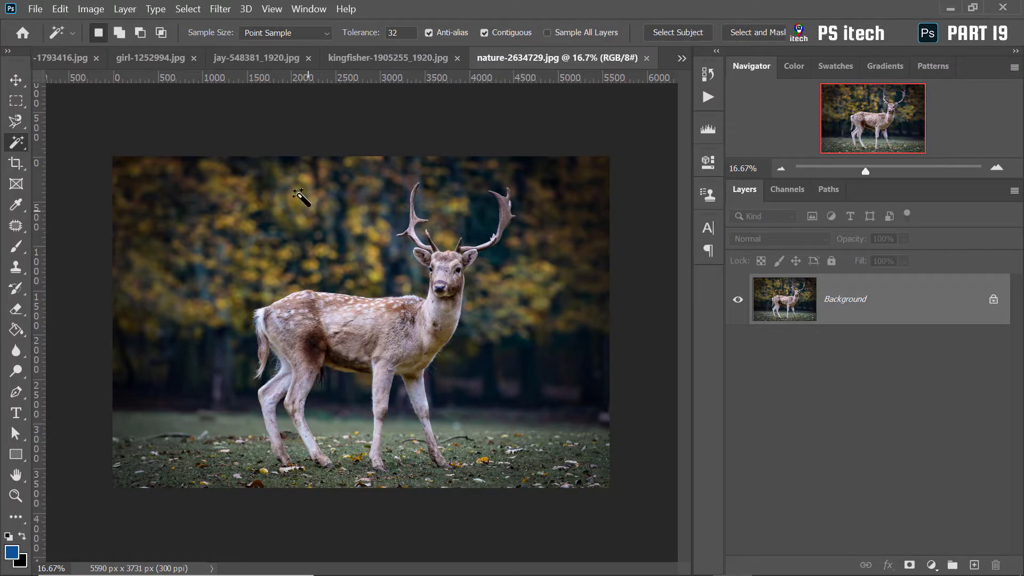
pyautogui.click(15, 80)
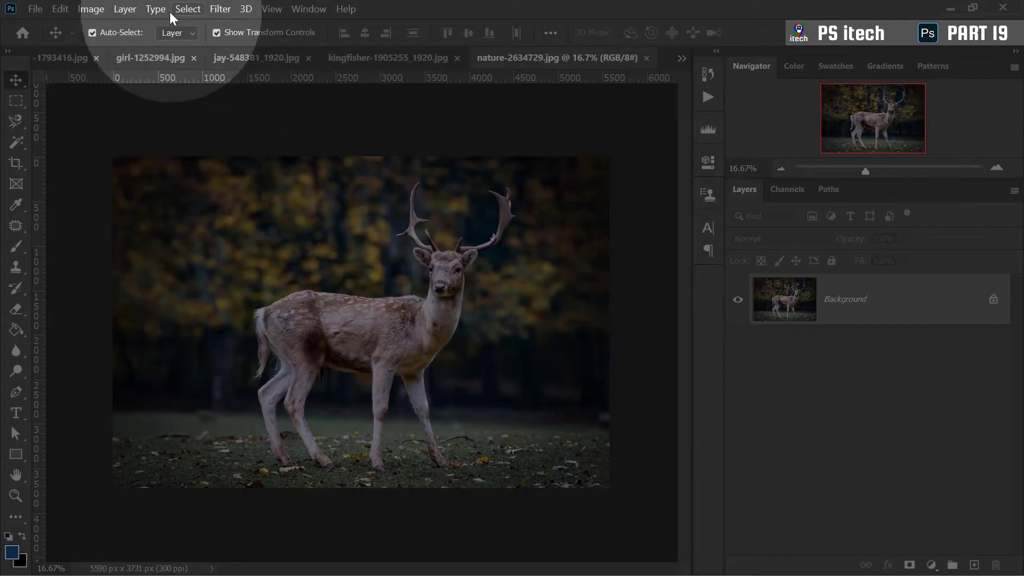
# Select the deer with Select > Subject and mask out its forest background
pyautogui.click(187, 9)
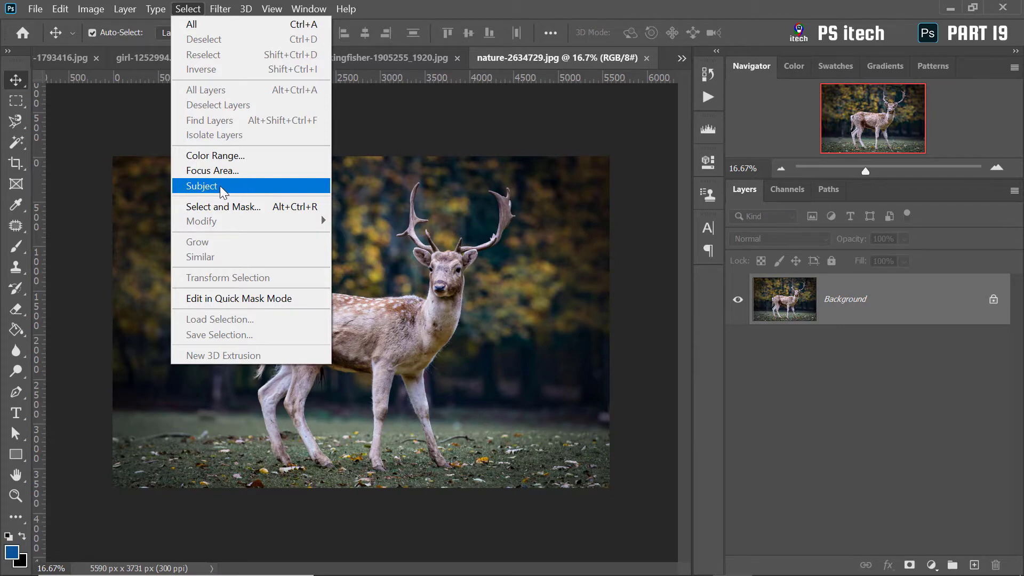
pyautogui.click(223, 192)
pyautogui.scroll(5, 408, 262)
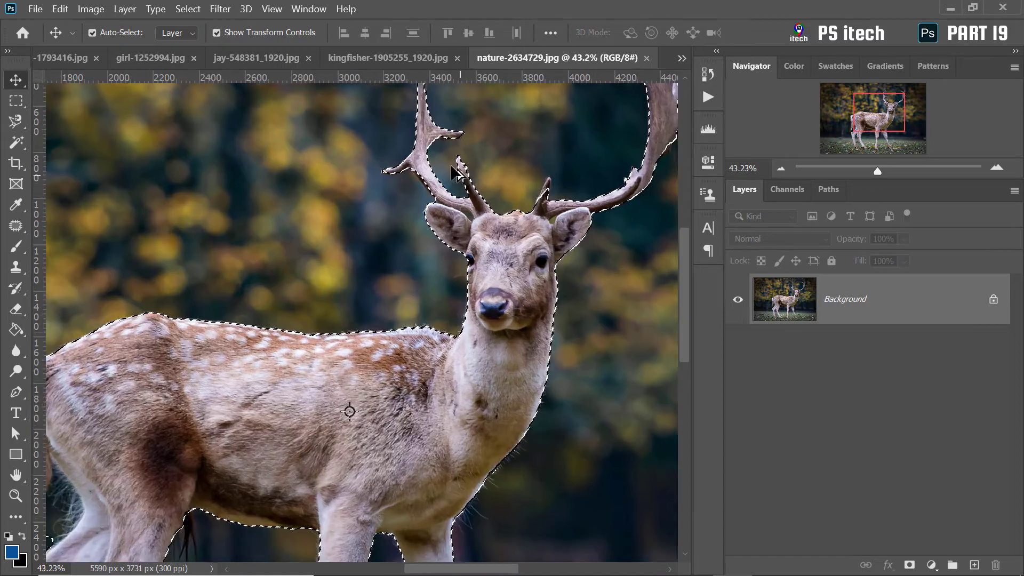
pyautogui.scroll(-5, 410, 208)
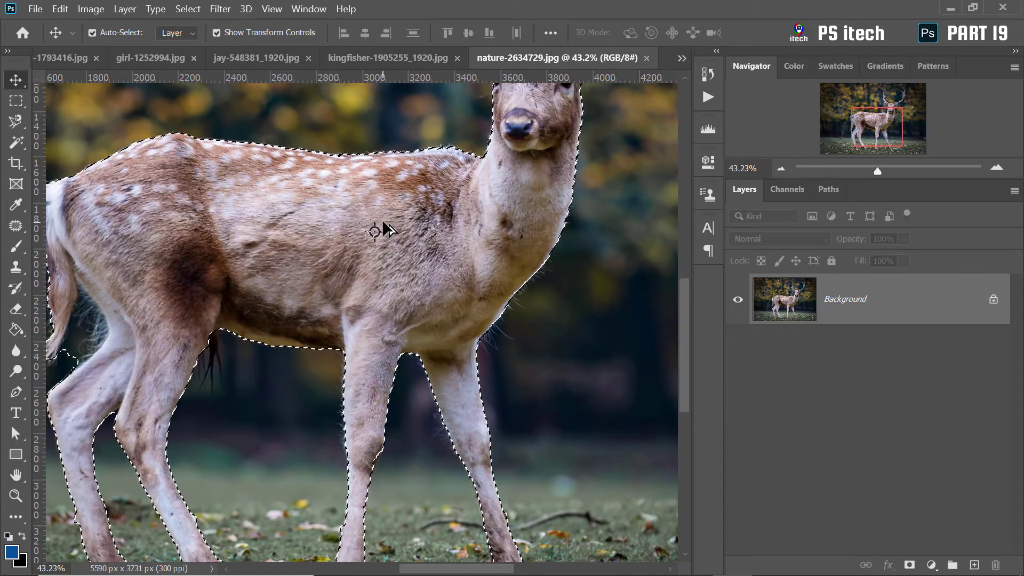
pyautogui.scroll(-2, 382, 219)
pyautogui.scroll(-1, 381, 224)
pyautogui.moveTo(365, 149); pyautogui.dragTo(421, 234)
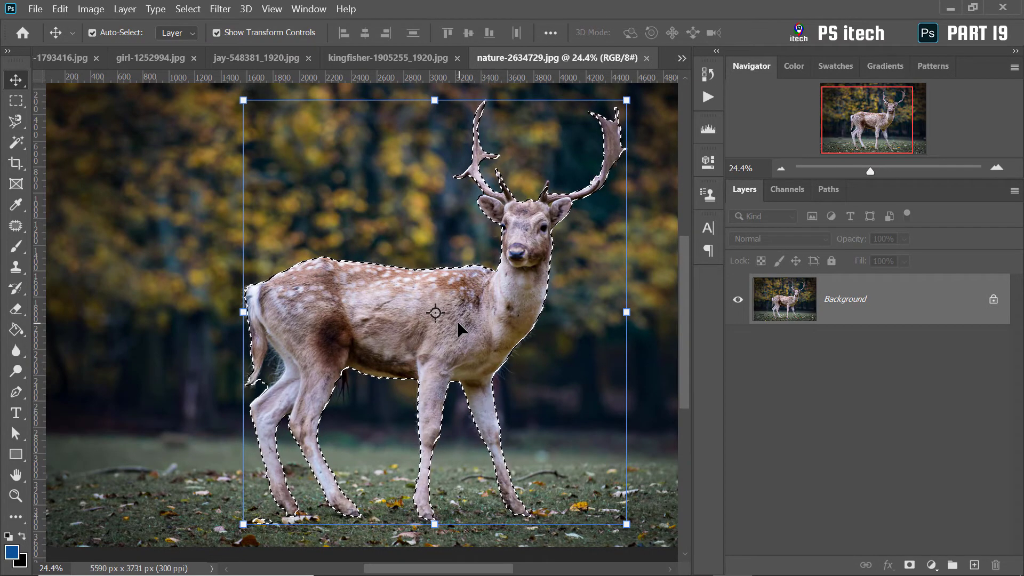
pyautogui.click(909, 565)
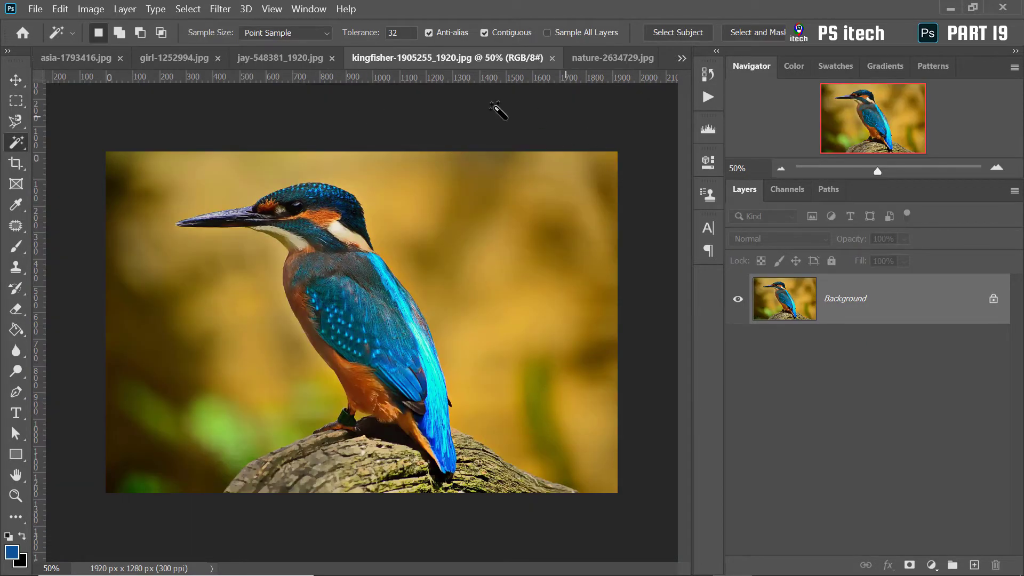
# With Quick Selection active, Select Subject on the kingfisher, then move to the jay photo
pyautogui.hotkey('shift', 'w')
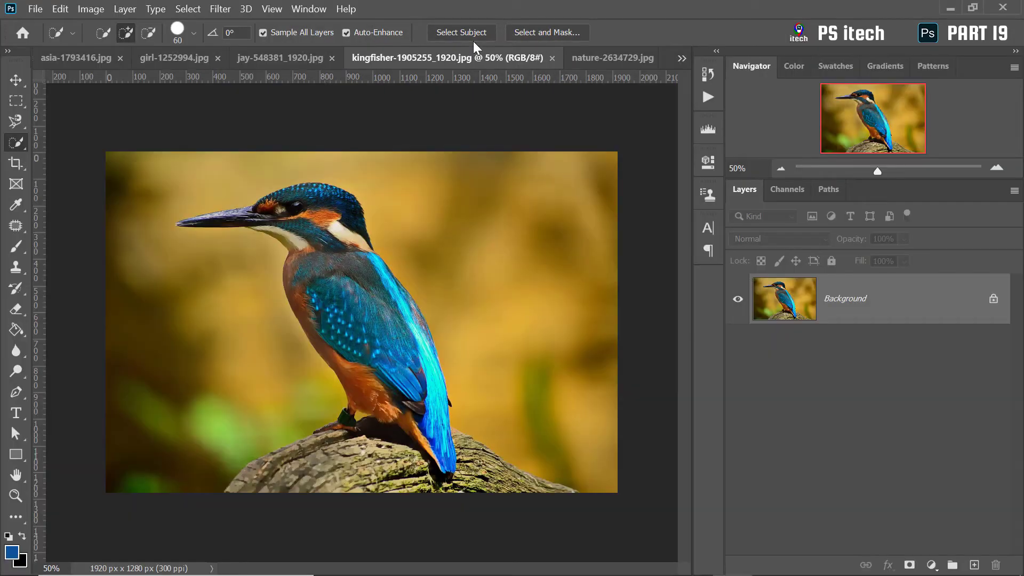
pyautogui.click(451, 36)
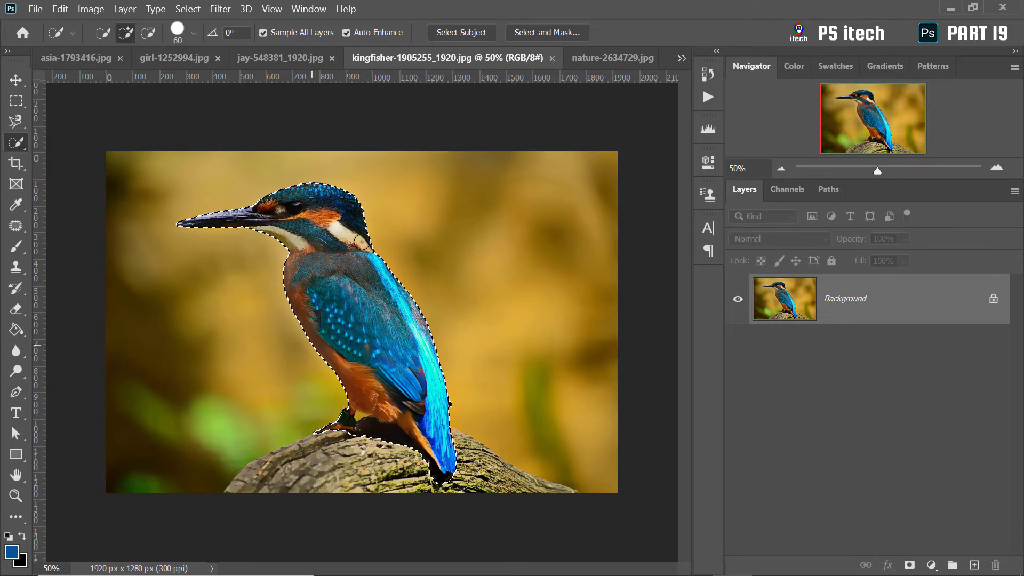
pyautogui.hotkey('ctrl', 'shift', 'Tab')
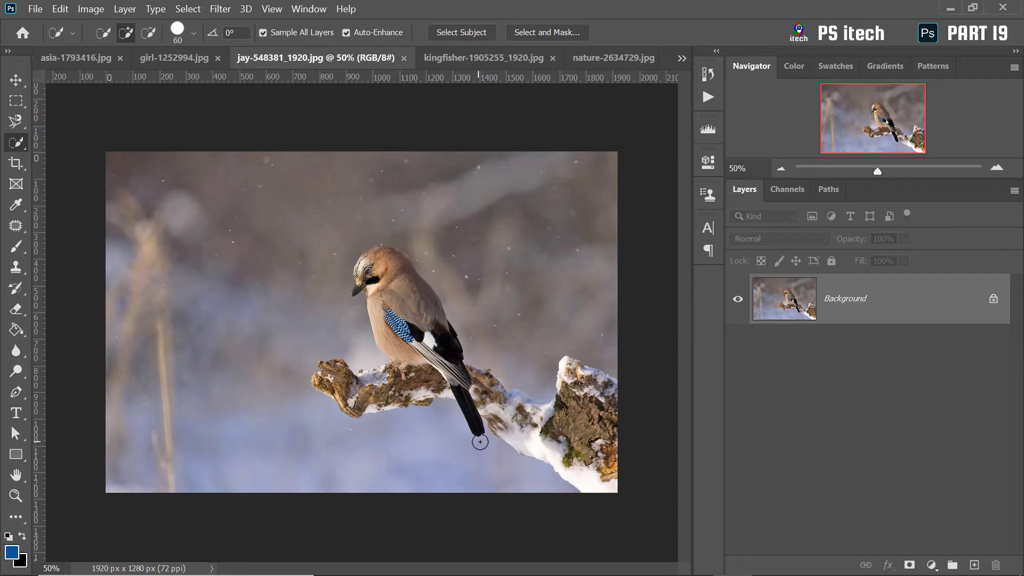
# Mask the jay using Select Subject and a layer mask, then start File > Place Embedded
pyautogui.click(459, 31)
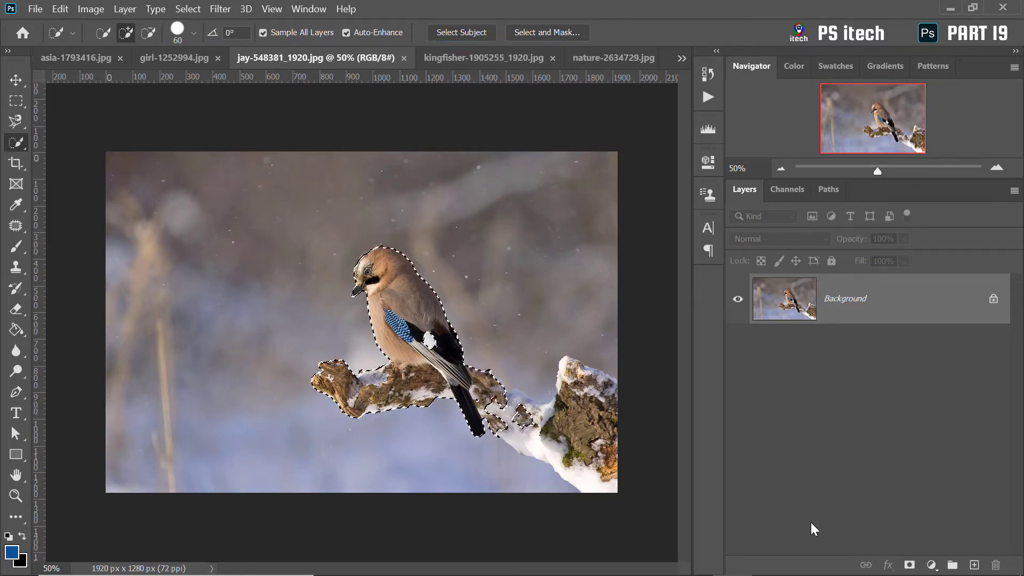
pyautogui.click(909, 564)
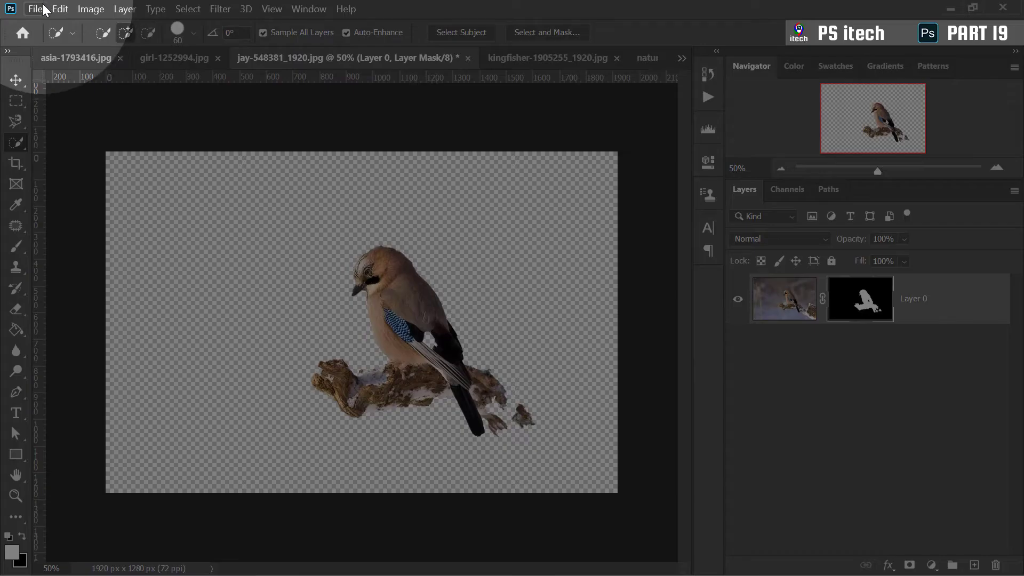
pyautogui.click(44, 8)
pyautogui.click(92, 309)
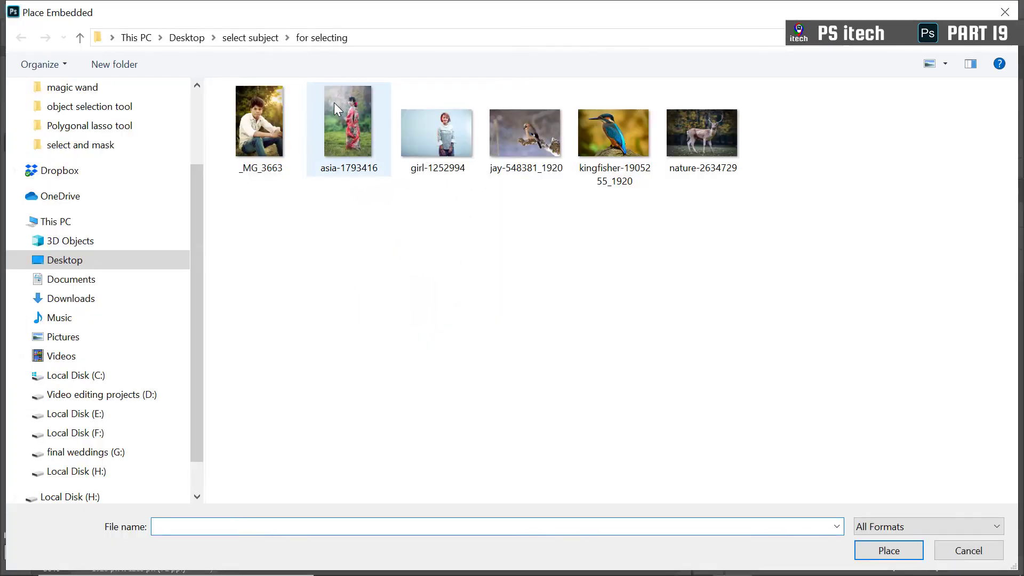
# Place asia-1793416 scaled to cover the canvas, with its layer below the jay's Layer 0
pyautogui.doubleClick(329, 109)
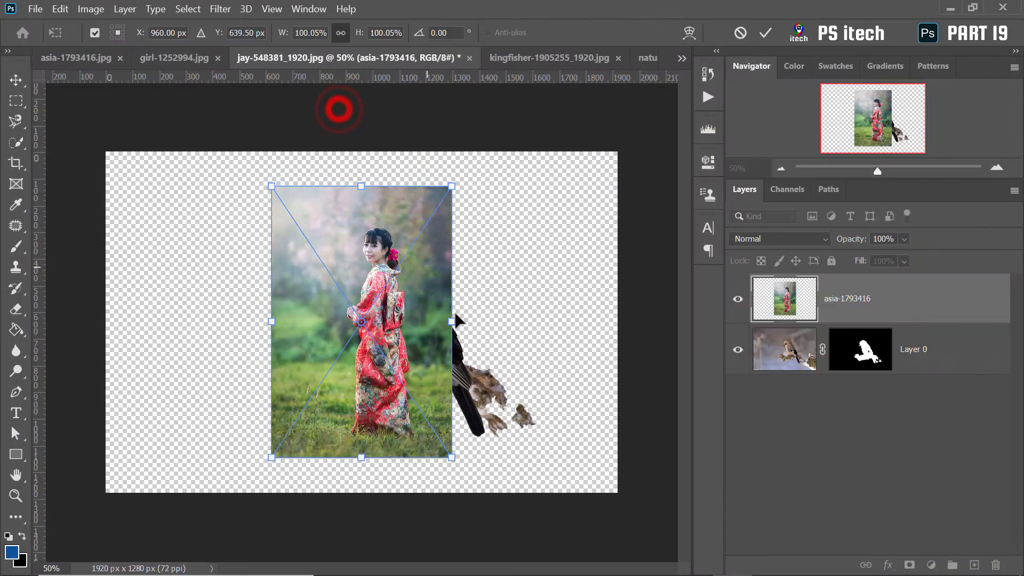
pyautogui.moveTo(452, 457); pyautogui.dragTo(688, 539)
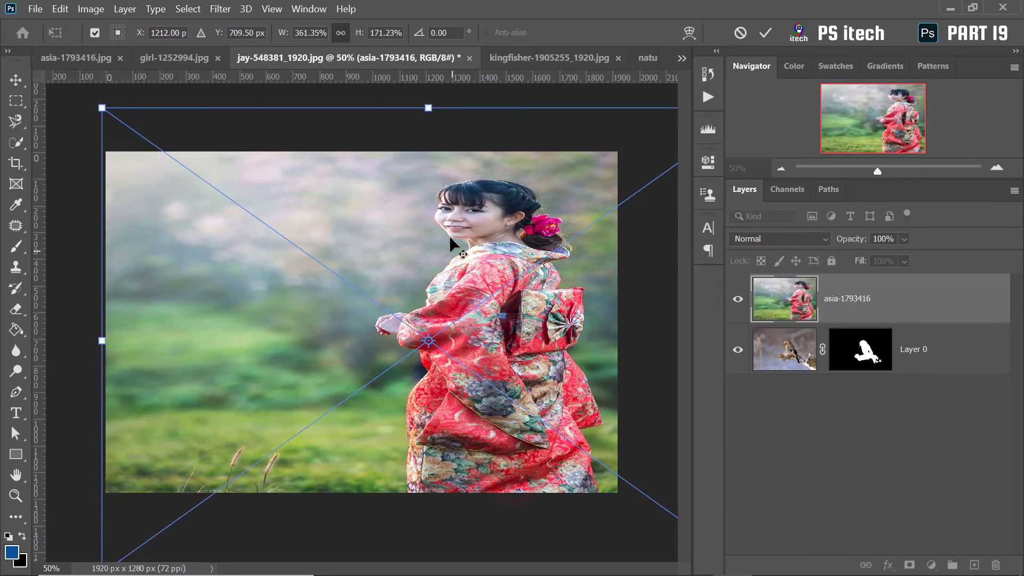
pyautogui.moveTo(452, 238)
pyautogui.mouseDown()
pyautogui.moveTo(509, 337)
pyautogui.moveTo(531, 332)
pyautogui.mouseUp()
pyautogui.moveTo(191, 201); pyautogui.dragTo(32, 119)
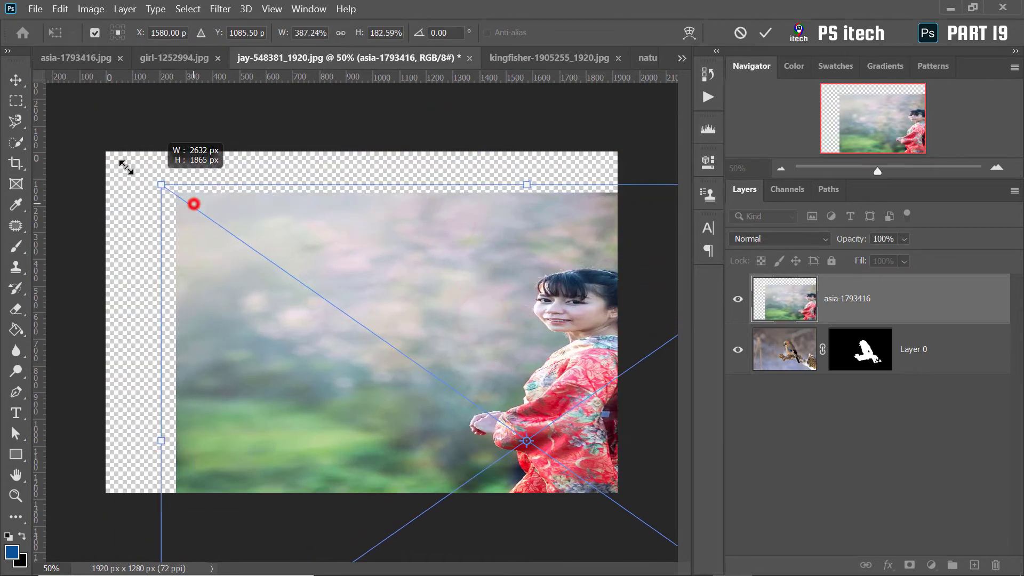
pyautogui.moveTo(254, 235); pyautogui.dragTo(579, 325)
pyautogui.doubleClick(581, 322)
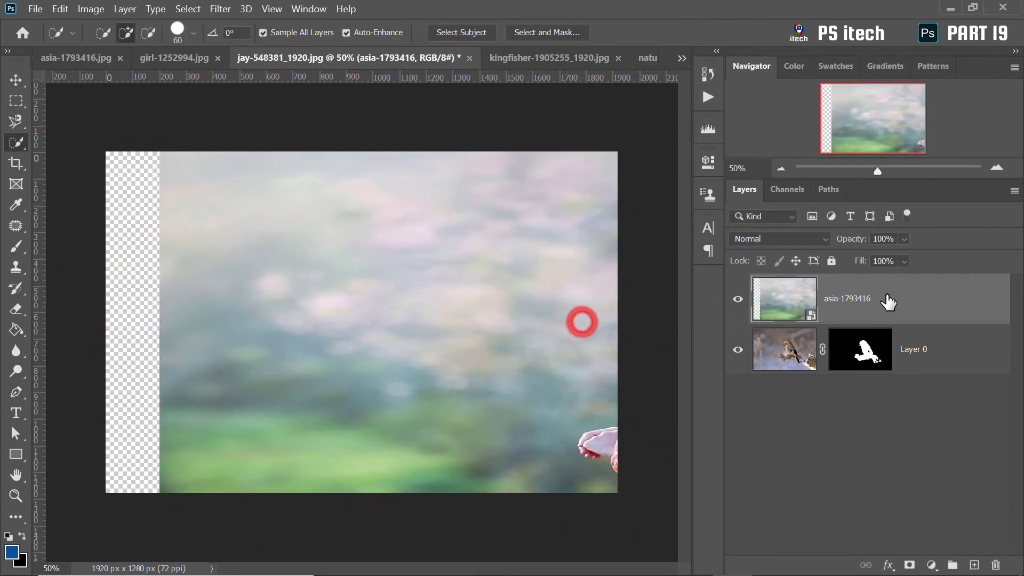
pyautogui.moveTo(887, 295); pyautogui.dragTo(878, 376)
# Close the jay document from its tab menu
pyautogui.press('z')
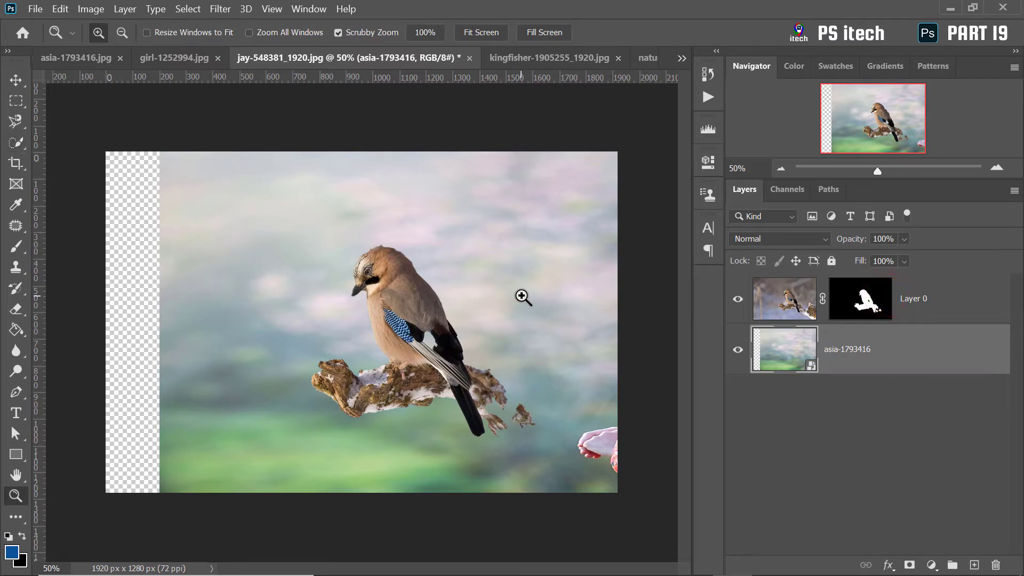
pyautogui.rightClick(344, 67)
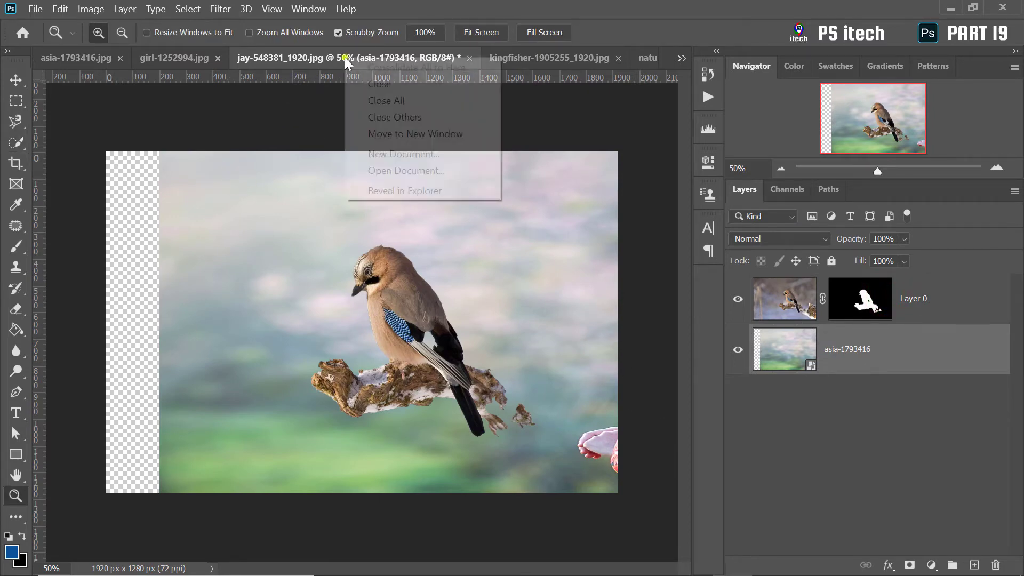
pyautogui.click(374, 84)
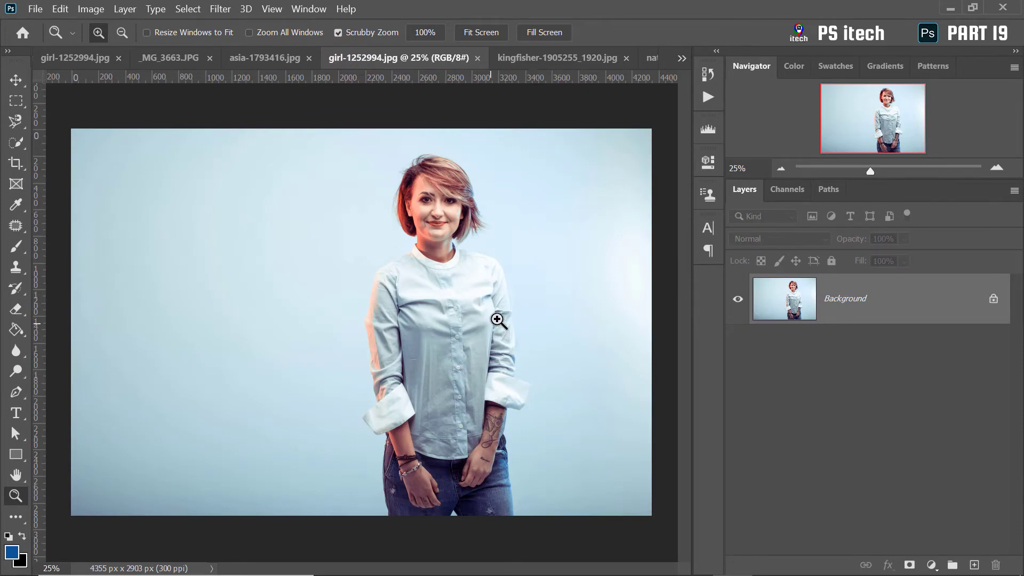
# Zoom in on the woman's shirt, then fit the girl photo on screen
pyautogui.click(488, 258)
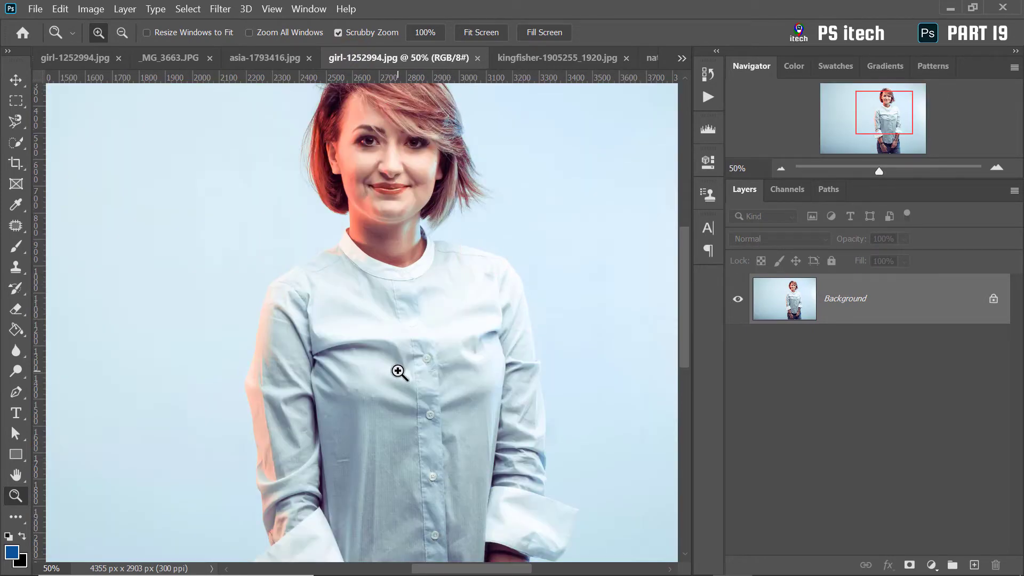
pyautogui.scroll(-3, 146, 224)
pyautogui.rightClick(146, 224)
pyautogui.click(162, 232)
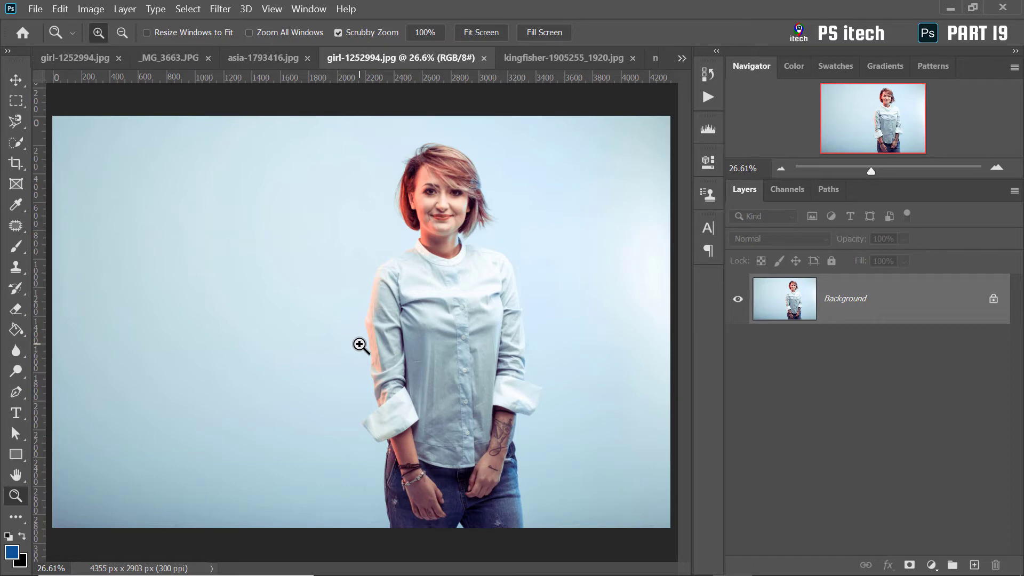
# Mask the woman from her blue background via Select Subject, then show the kimono photo
pyautogui.click(17, 105)
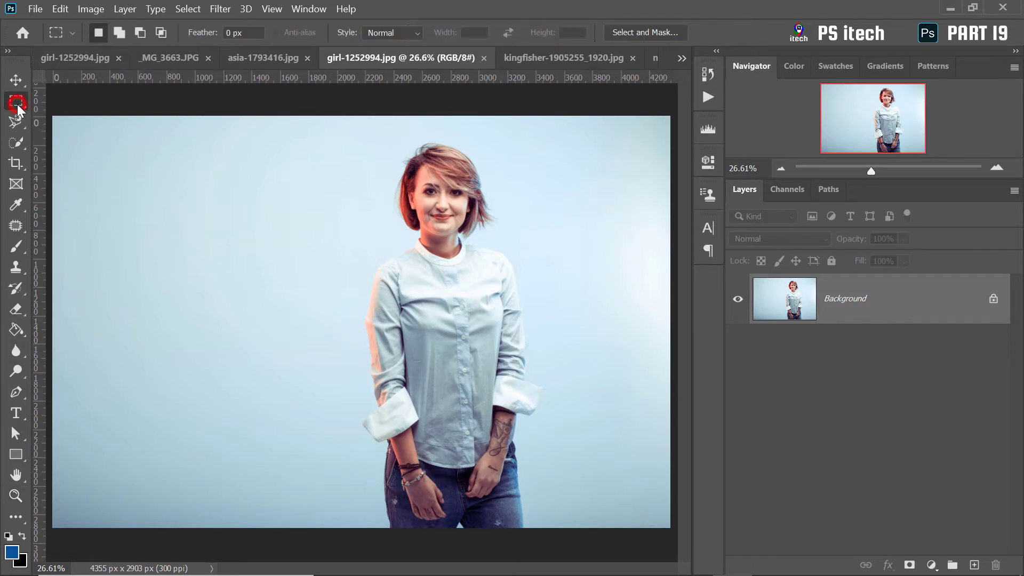
pyautogui.click(17, 143)
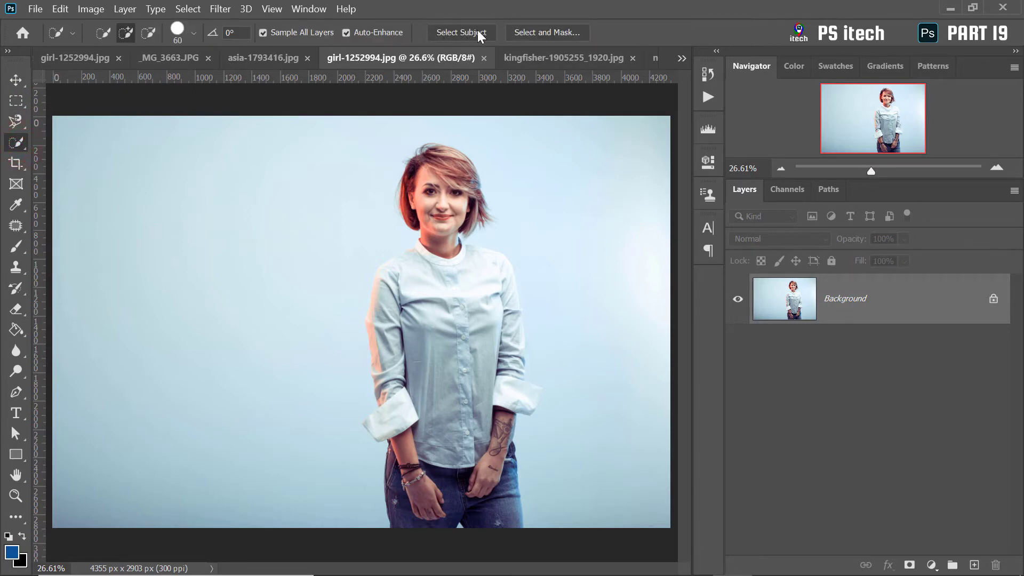
pyautogui.click(462, 30)
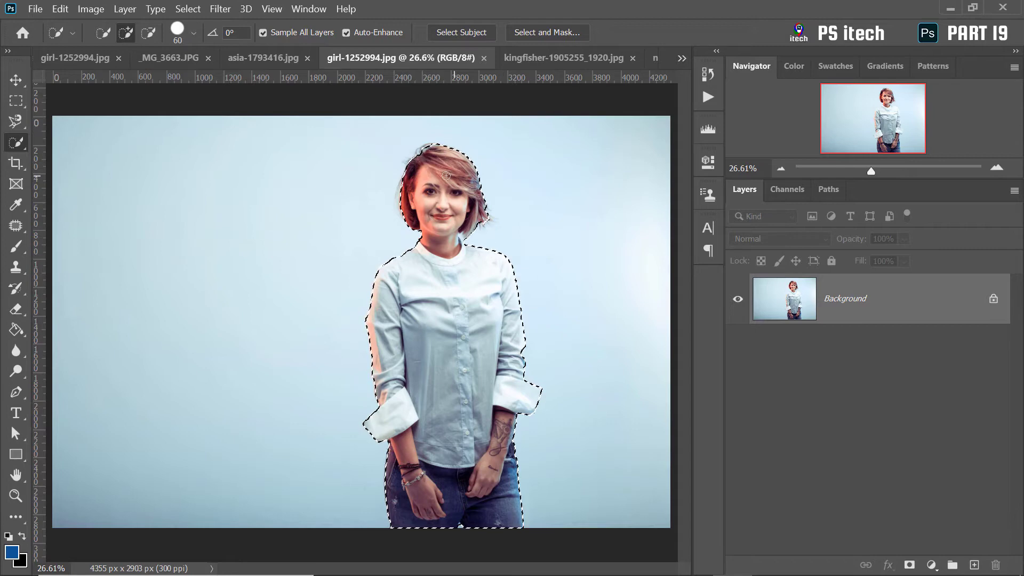
pyautogui.click(910, 565)
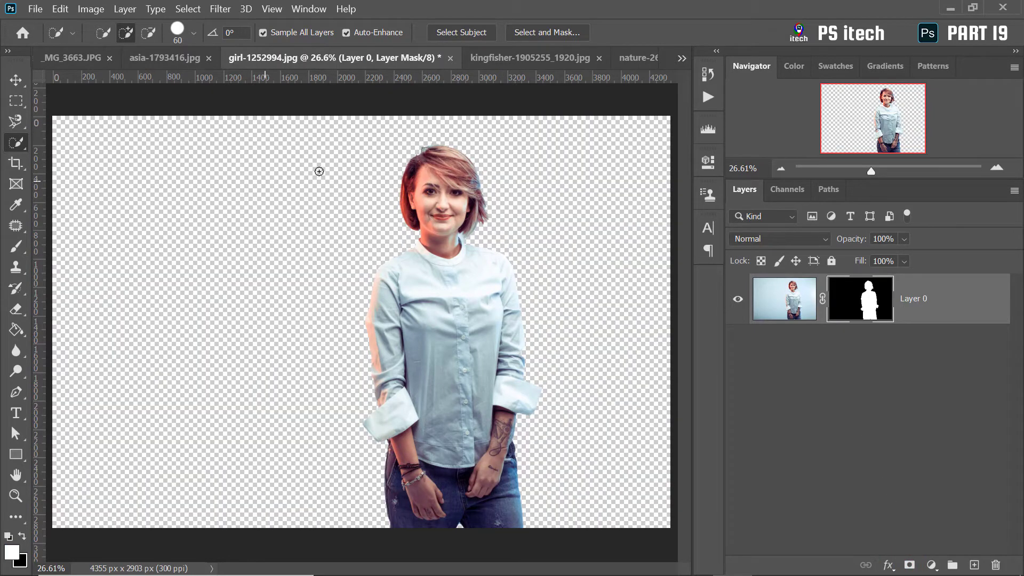
pyautogui.click(160, 57)
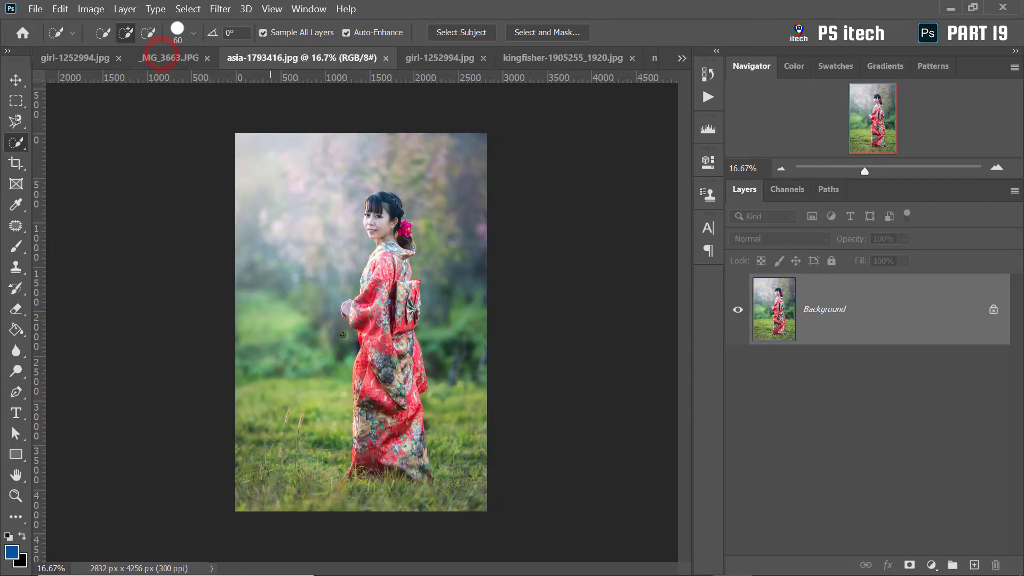
# Mask the kimono woman on Layer 0 with Select Subject, then show the _MG_3663.JPG boy photo
pyautogui.scroll(2, 448, 333)
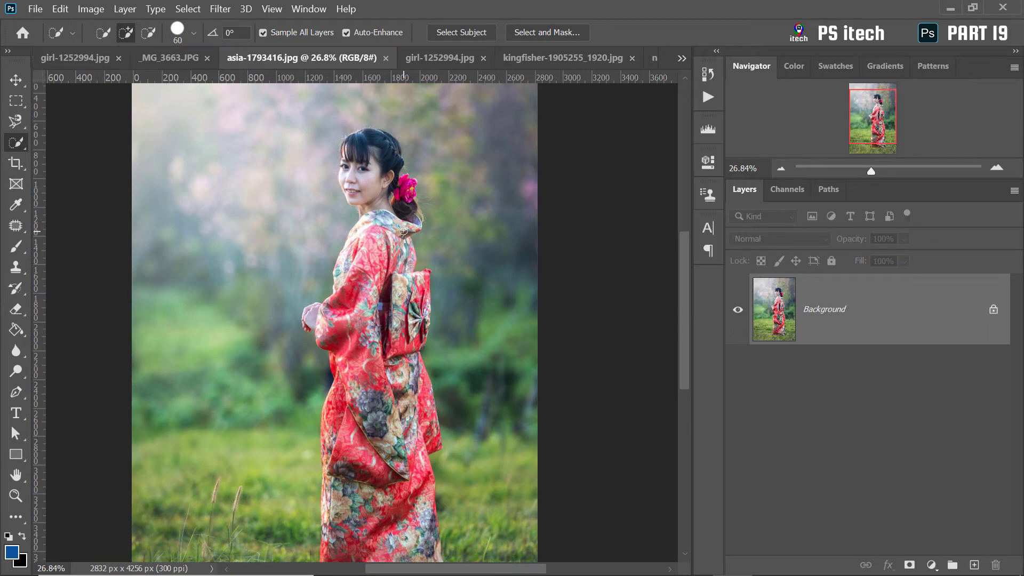
pyautogui.click(454, 31)
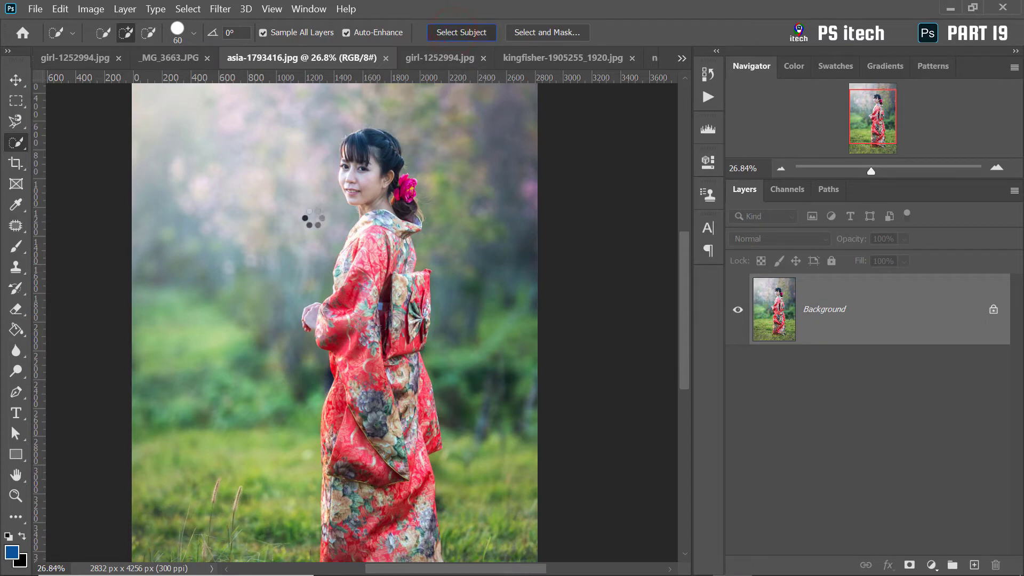
pyautogui.moveTo(885, 124)
pyautogui.mouseDown()
pyautogui.moveTo(885, 152)
pyautogui.moveTo(875, 97)
pyautogui.mouseUp()
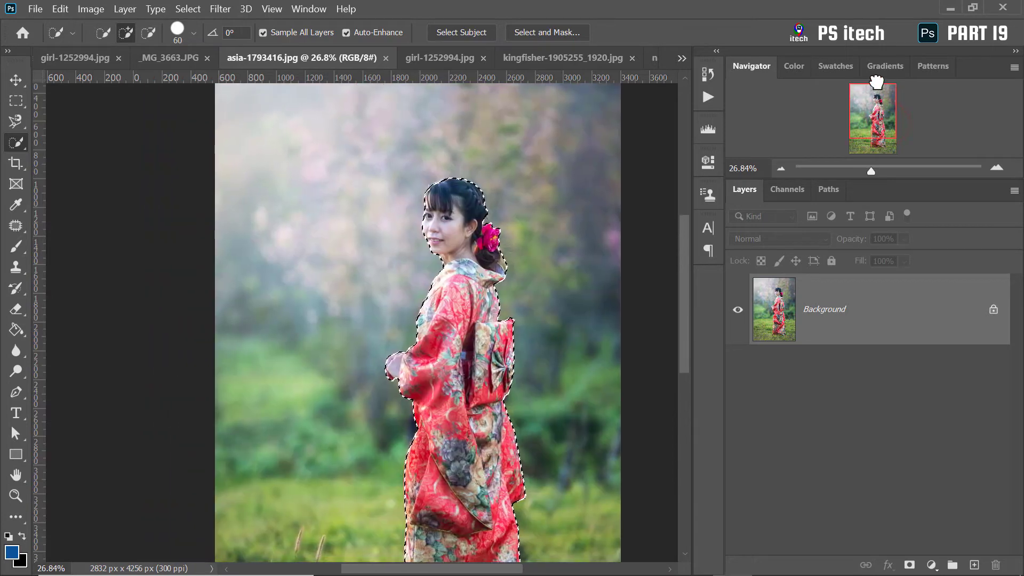
pyautogui.click(909, 565)
pyautogui.scroll(-3, 530, 222)
pyautogui.scroll(-1, 287, 288)
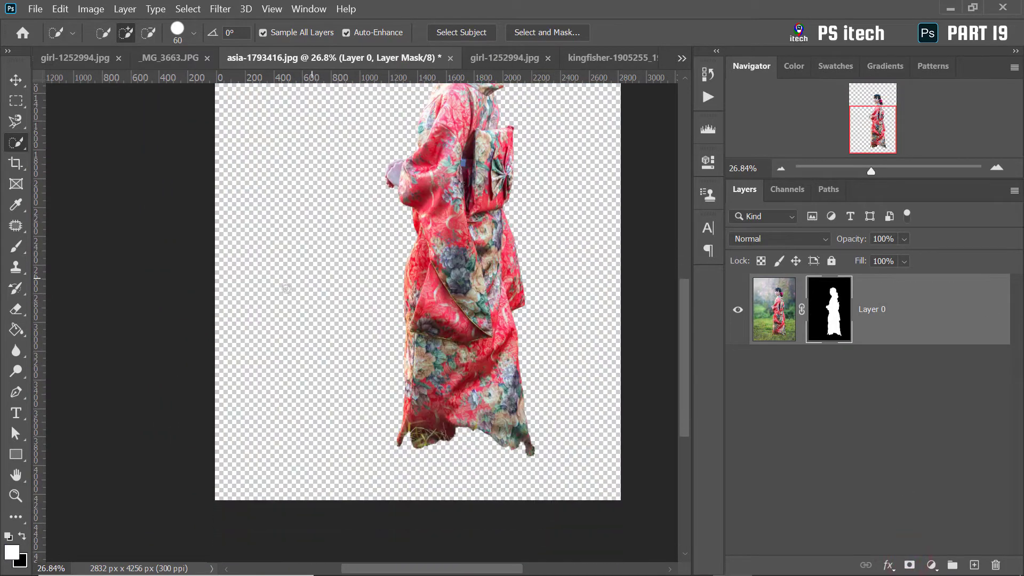
pyautogui.scroll(3, 489, 189)
pyautogui.scroll(1, 475, 160)
pyautogui.click(168, 57)
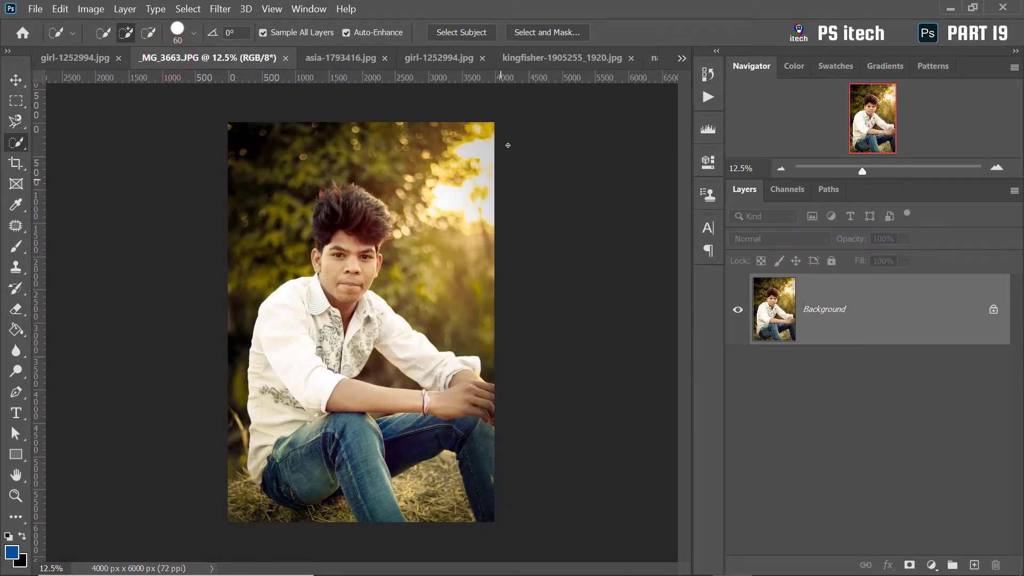
# Select the seated boy, brushing in his jeans and subtracting the gap by his arm
pyautogui.click(459, 33)
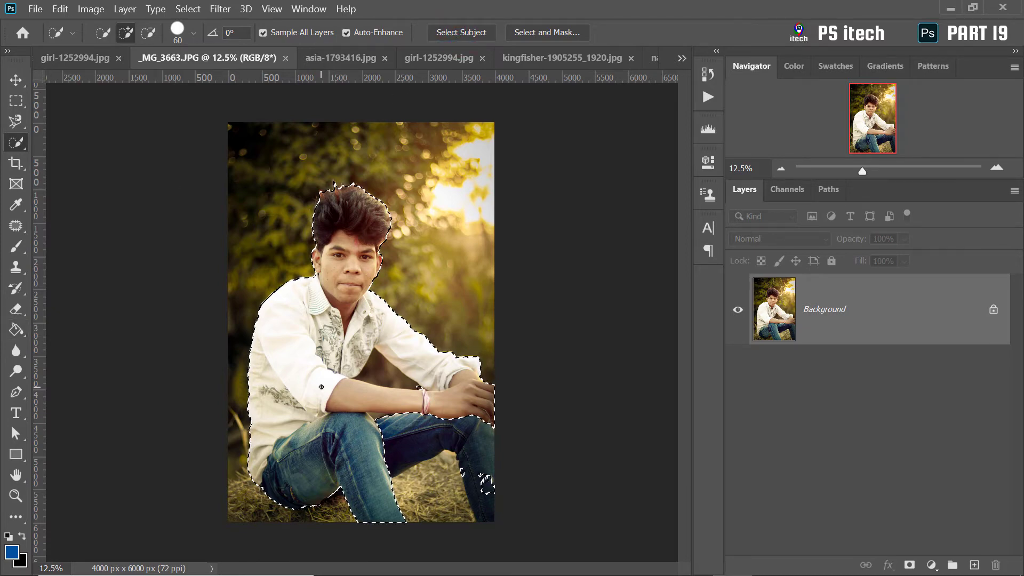
pyautogui.moveTo(394, 430); pyautogui.dragTo(478, 457)
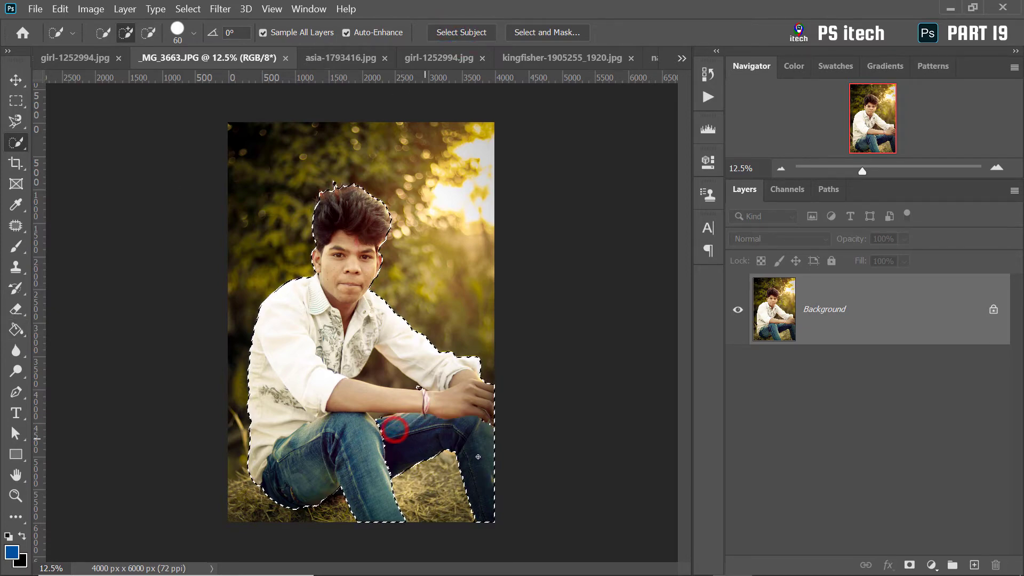
pyautogui.moveTo(409, 425); pyautogui.dragTo(371, 427)
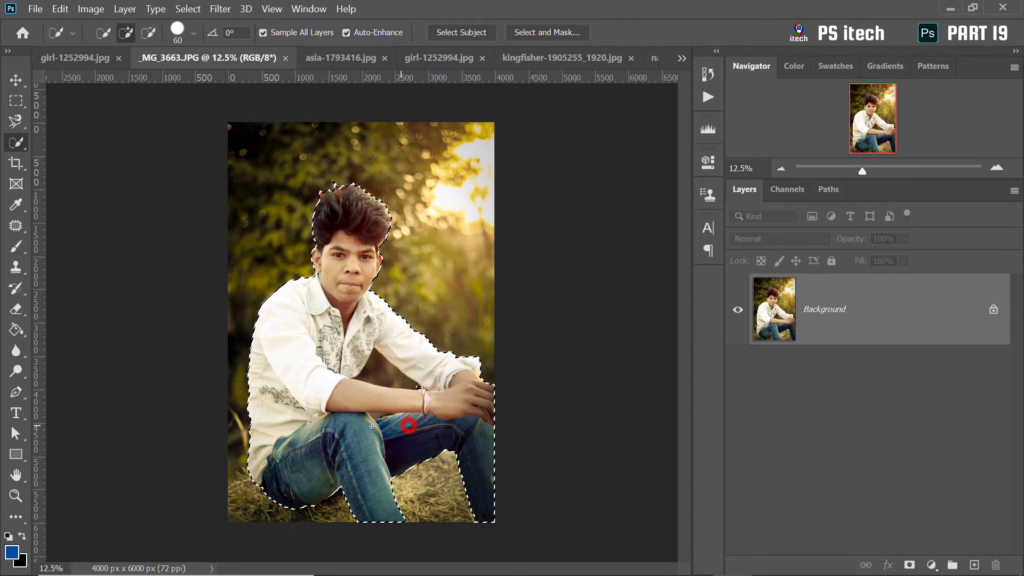
pyautogui.keyDown('alt'); pyautogui.click(374, 369); pyautogui.keyUp('alt')
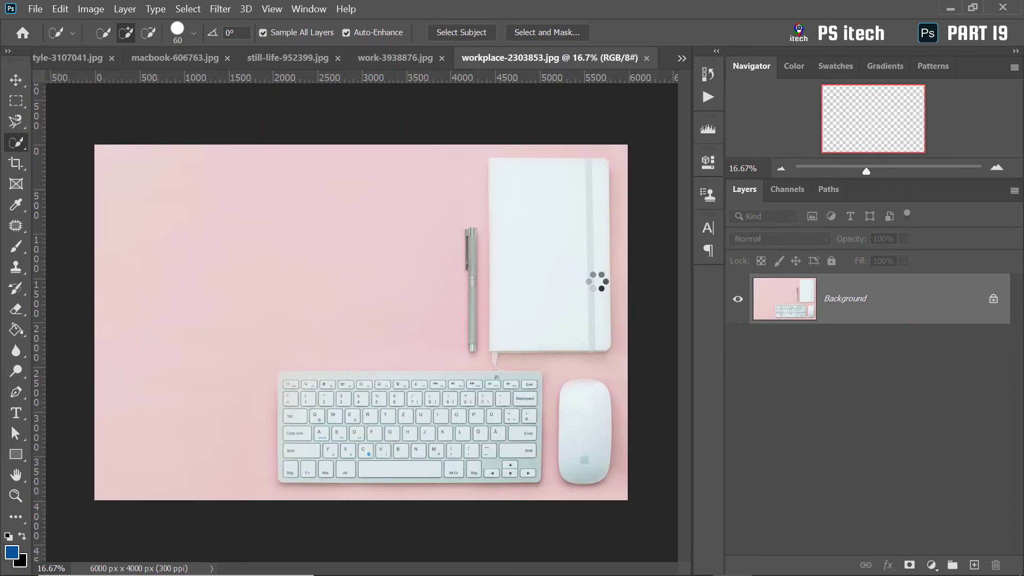
# Flip through the work, still-life and macbook tabs to reach lifestyle-3107041.jpg
pyautogui.click(396, 58)
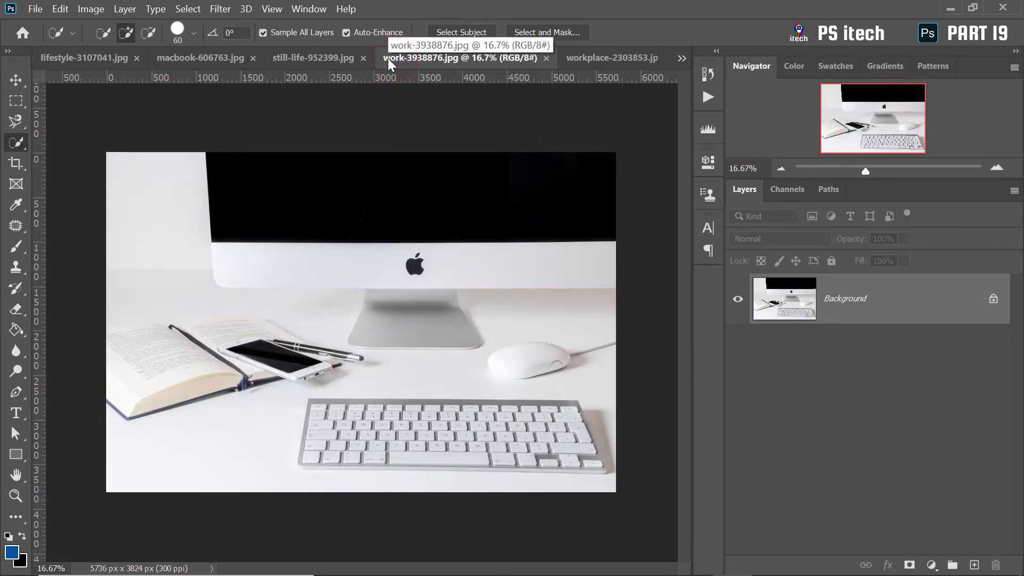
pyautogui.click(267, 64)
pyautogui.click(201, 64)
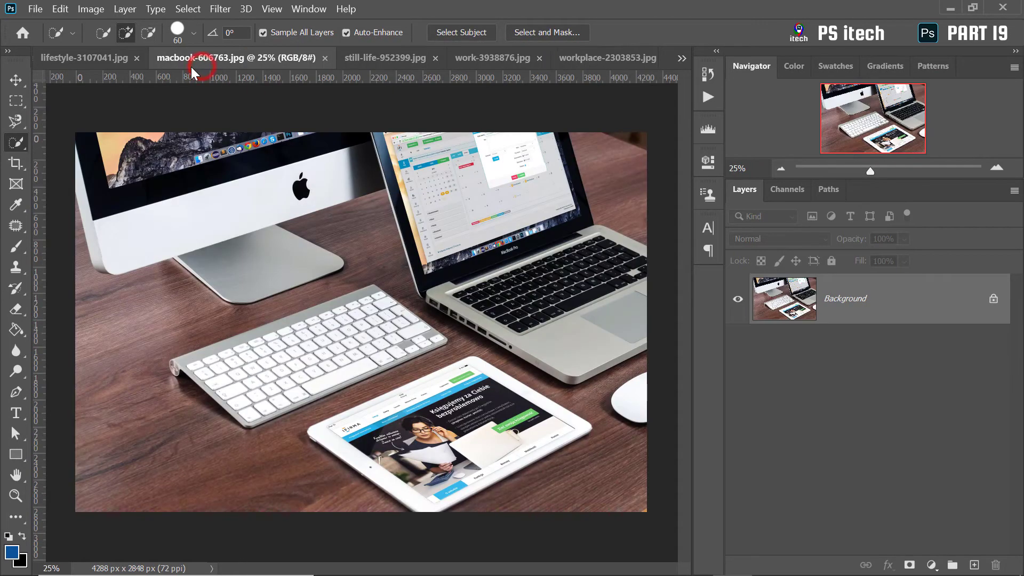
pyautogui.click(88, 60)
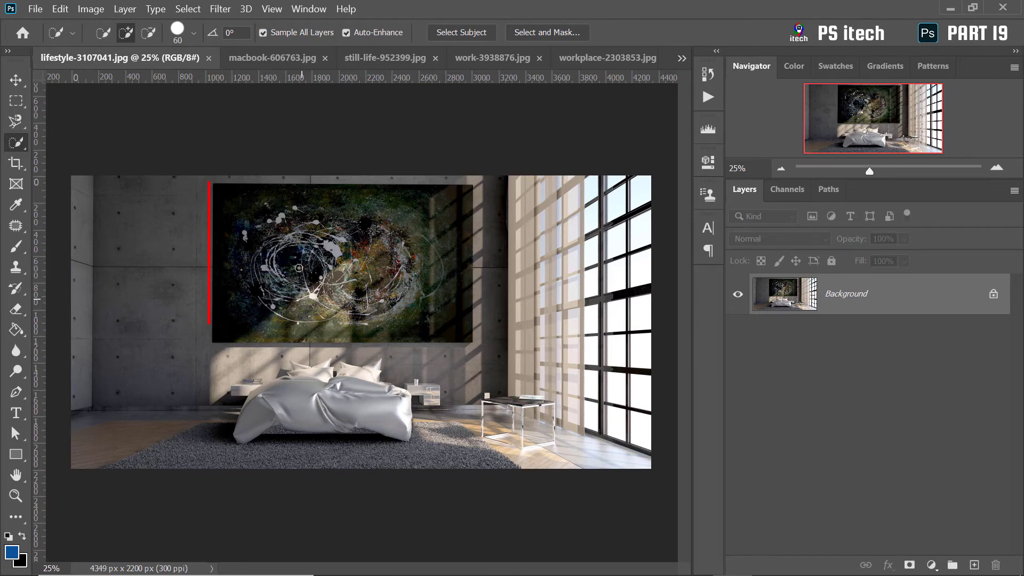
# Try Select Subject on the bedroom photo, which picks the bed, then close that document
pyautogui.click(454, 32)
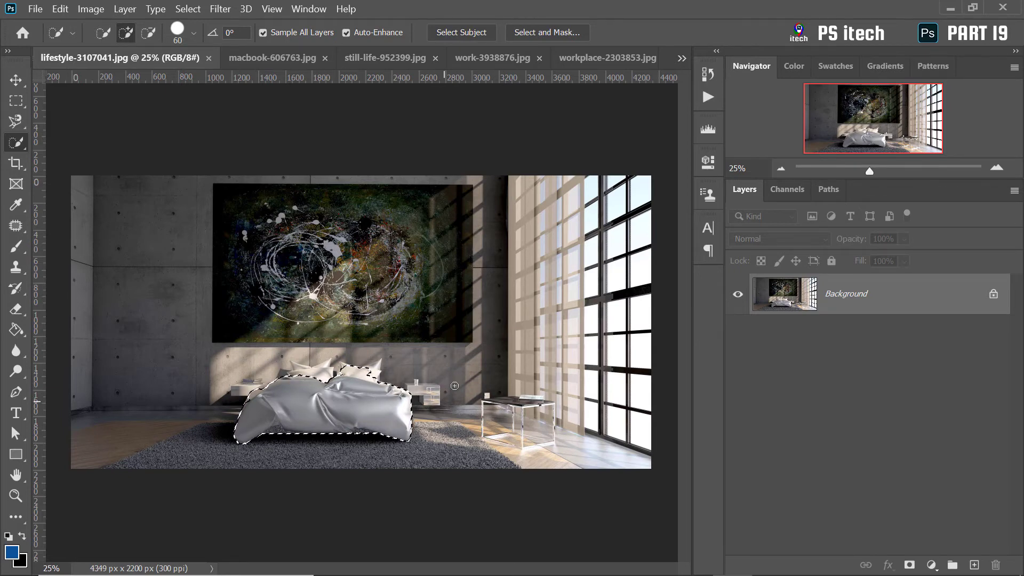
pyautogui.rightClick(169, 57)
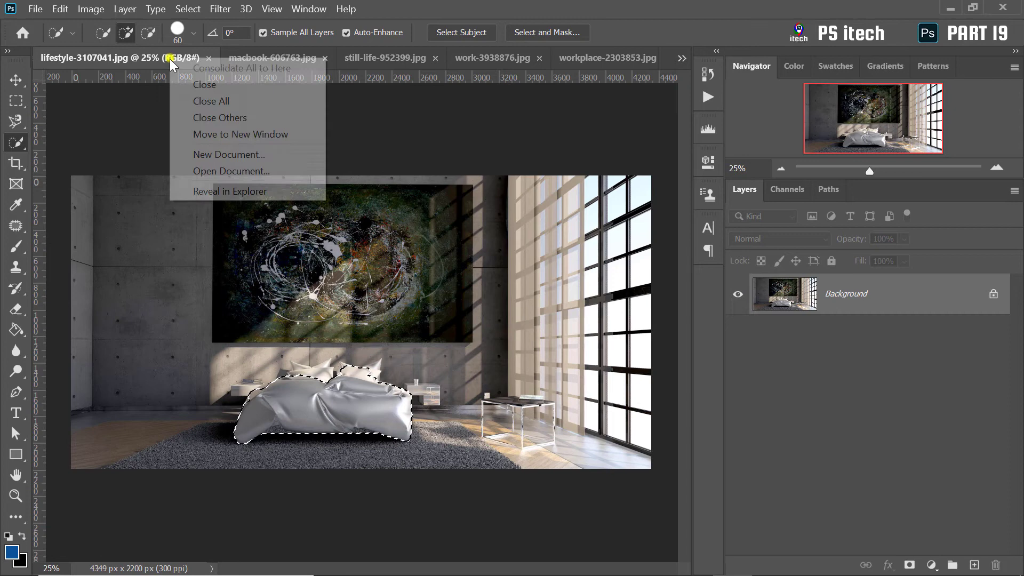
pyautogui.click(199, 83)
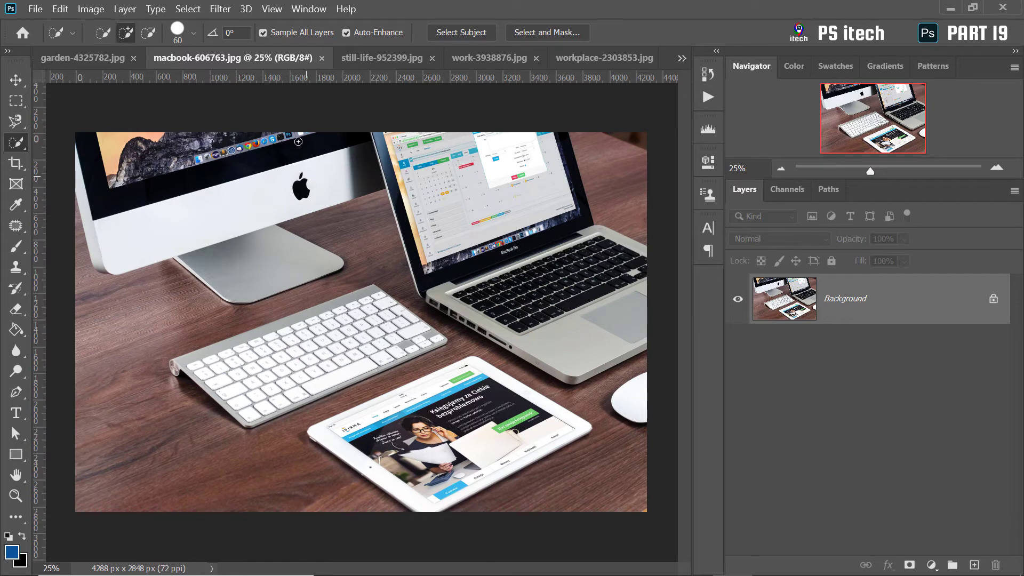
# Run Select Subject on macbook-606763.jpg and still-life-952399.jpg, then show work-3938876.jpg
pyautogui.click(447, 35)
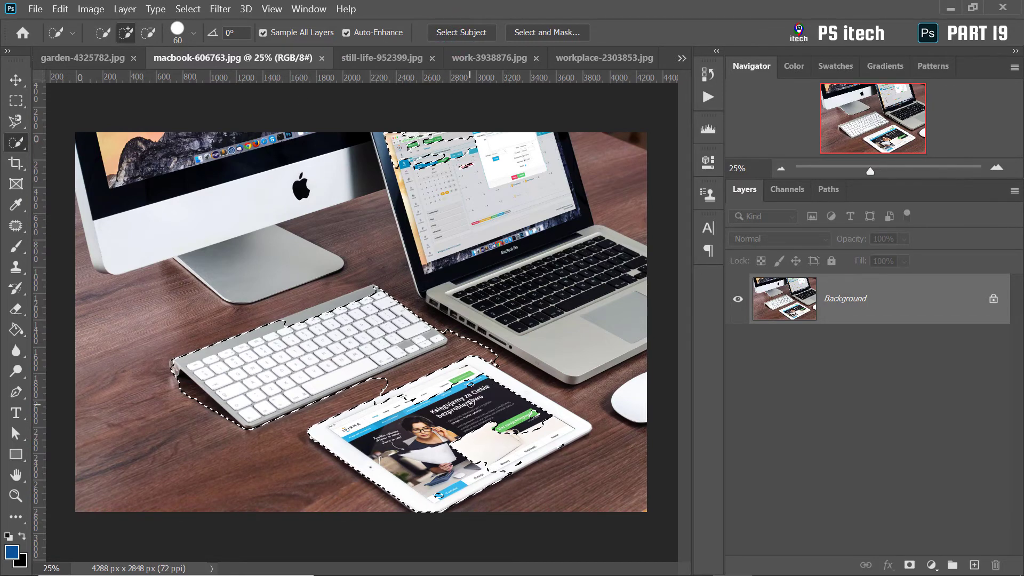
pyautogui.click(379, 59)
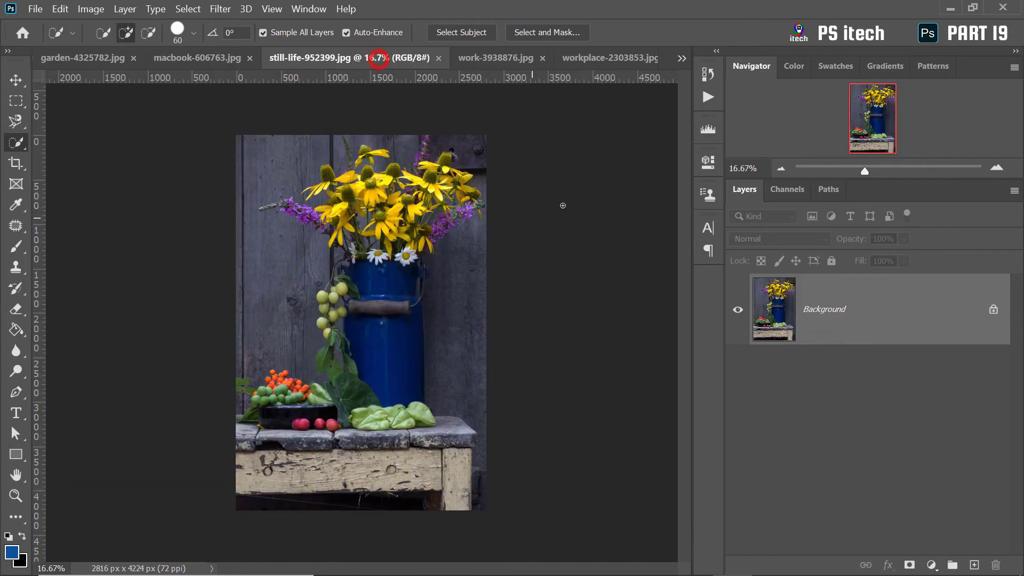
pyautogui.click(461, 30)
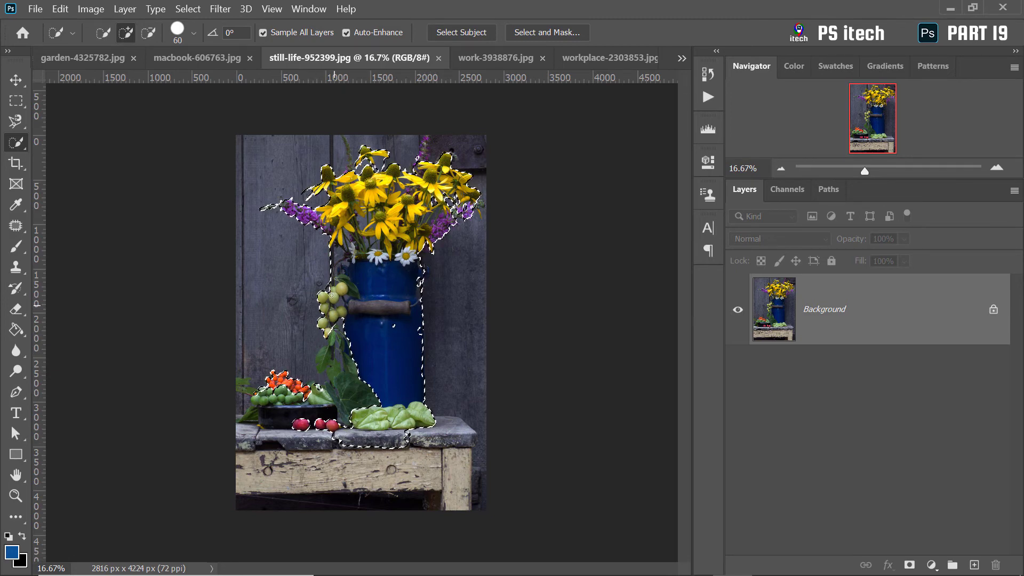
pyautogui.click(479, 57)
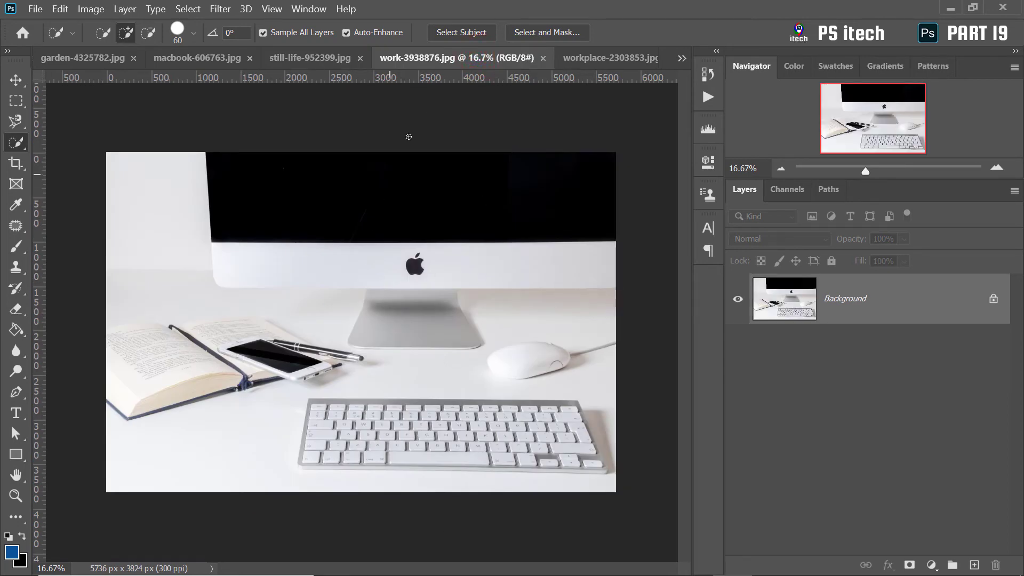
# Run Select Subject on the iMac desk photo, then on the pink workplace photo, and deselect the latter
pyautogui.click(440, 37)
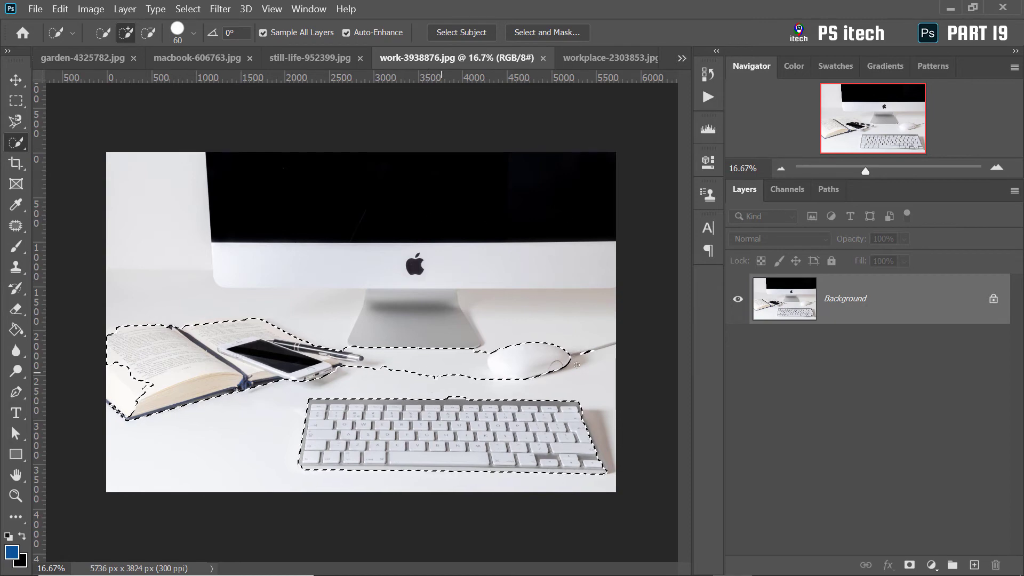
pyautogui.click(590, 57)
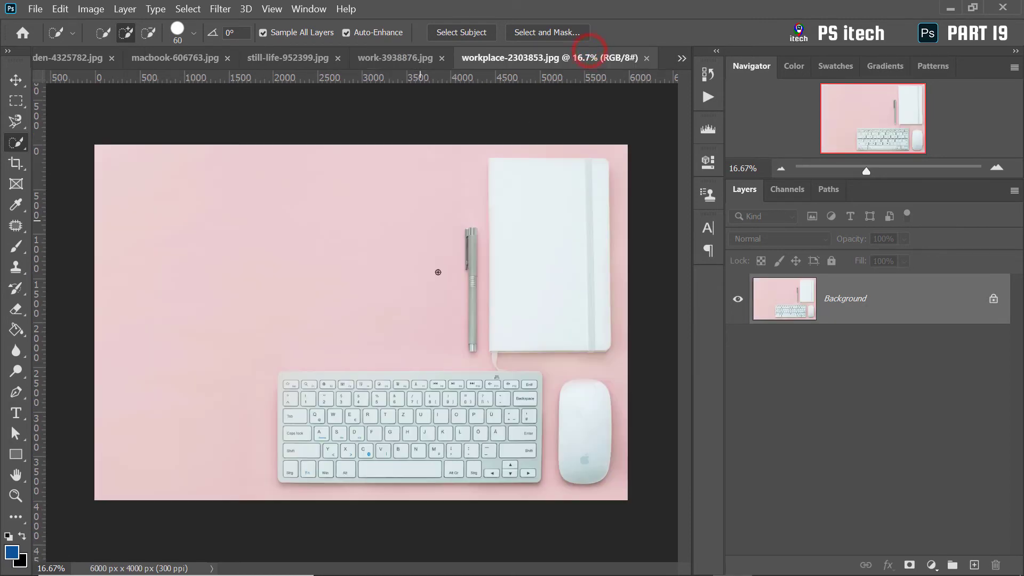
pyautogui.click(440, 31)
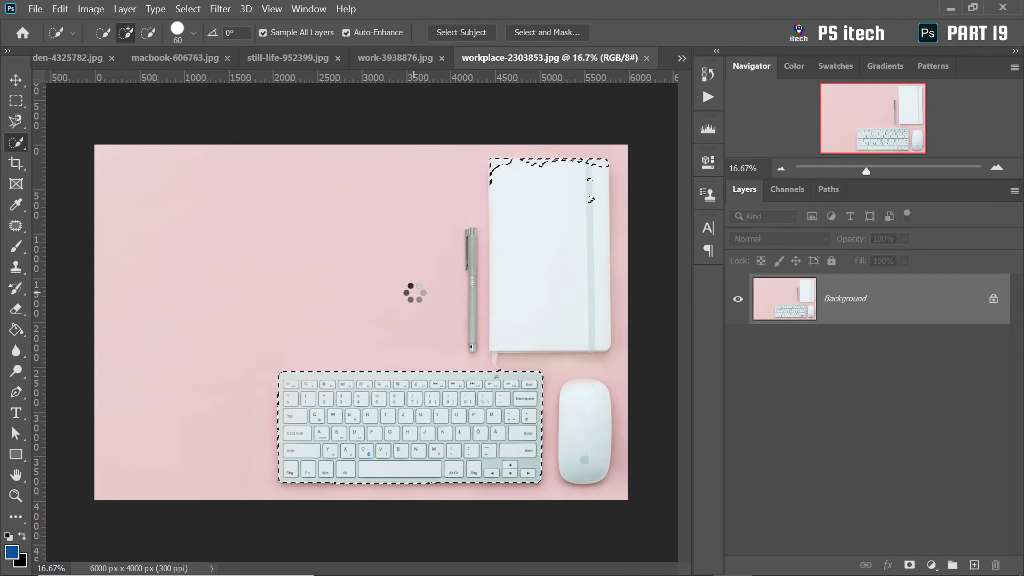
pyautogui.rightClick(366, 251)
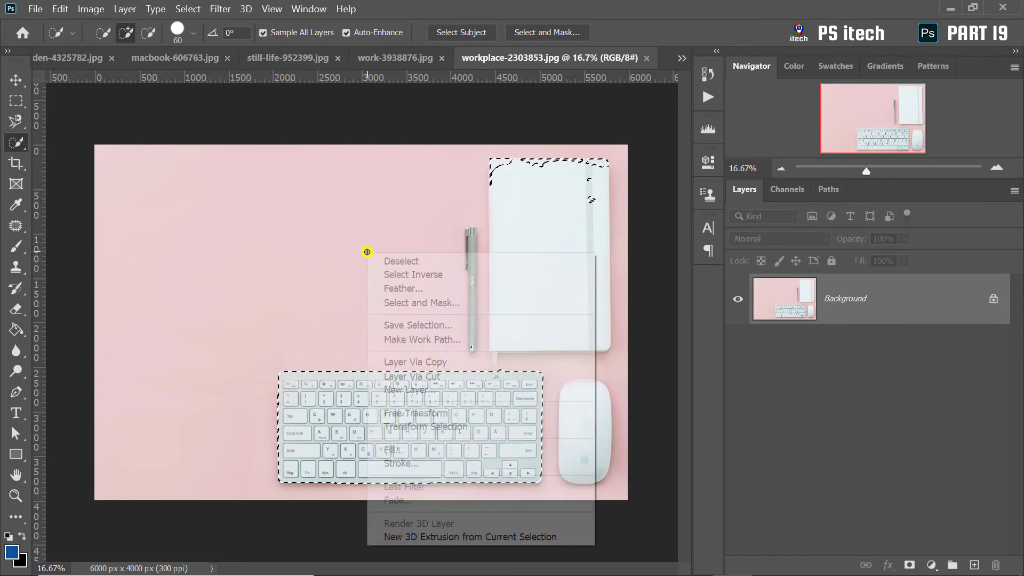
pyautogui.click(382, 257)
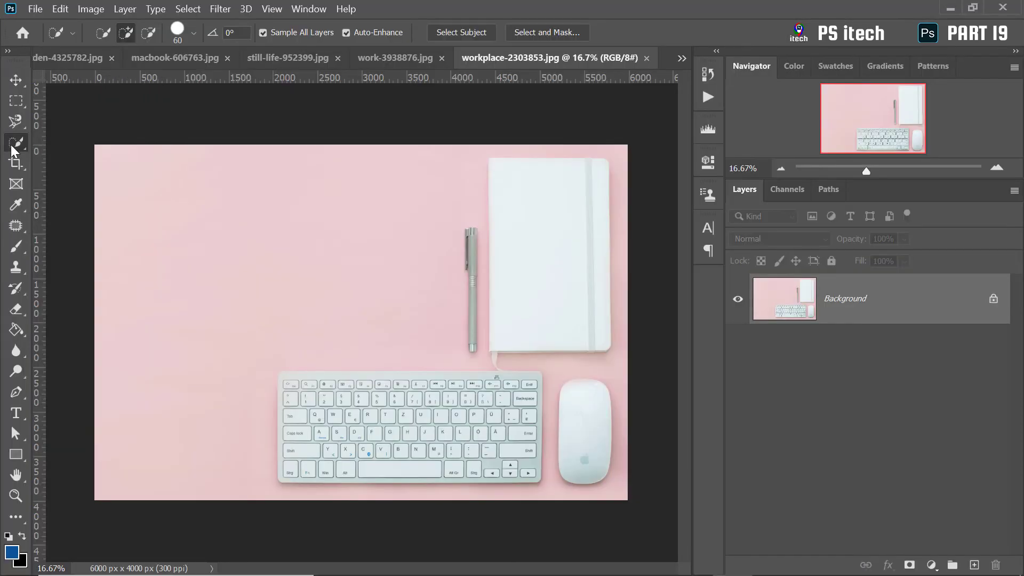
# With the Object Selection Tool, box-select the pen, then clear that selection
pyautogui.rightClick(10, 144)
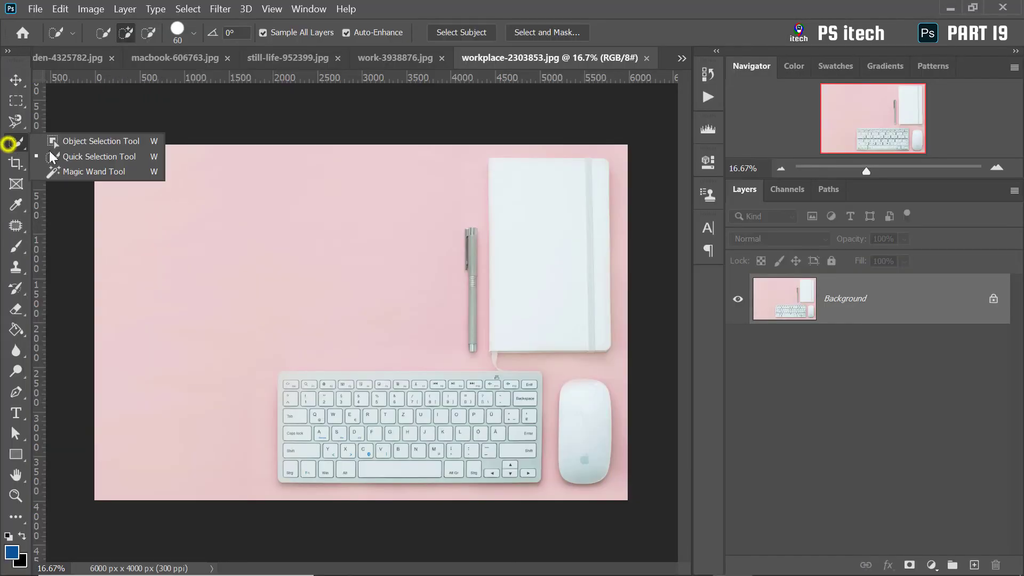
pyautogui.click(80, 141)
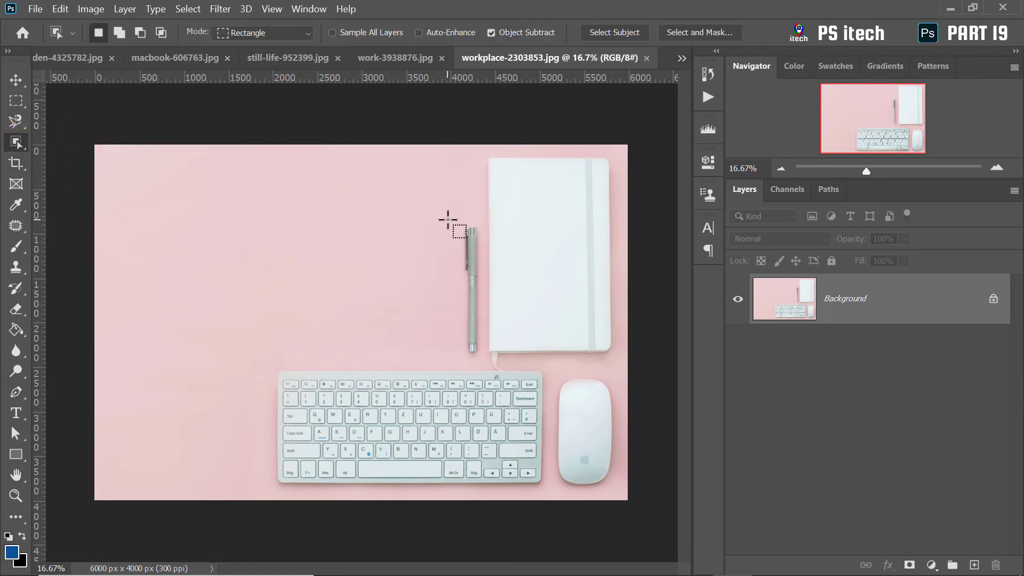
pyautogui.moveTo(447, 219); pyautogui.dragTo(484, 359)
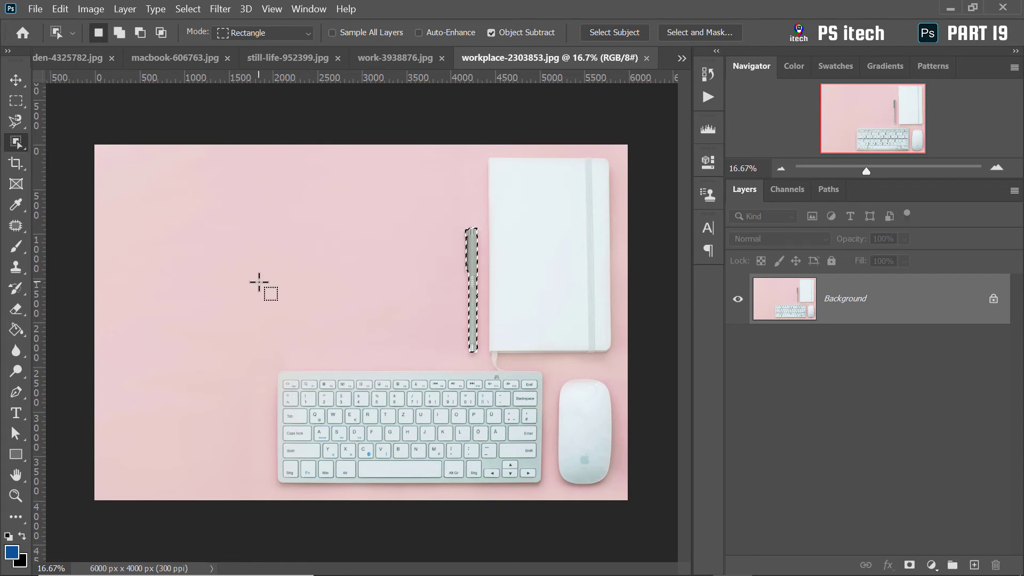
pyautogui.rightClick(322, 218)
pyautogui.click(354, 231)
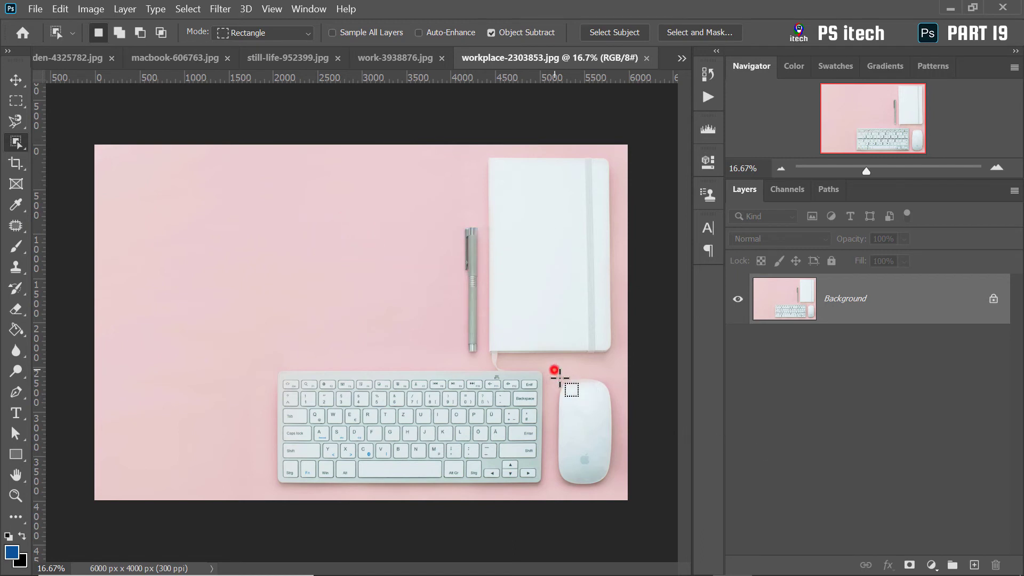
# Box-select the mouse and clear it, then box-select only the keyboard
pyautogui.moveTo(555, 370); pyautogui.dragTo(622, 489)
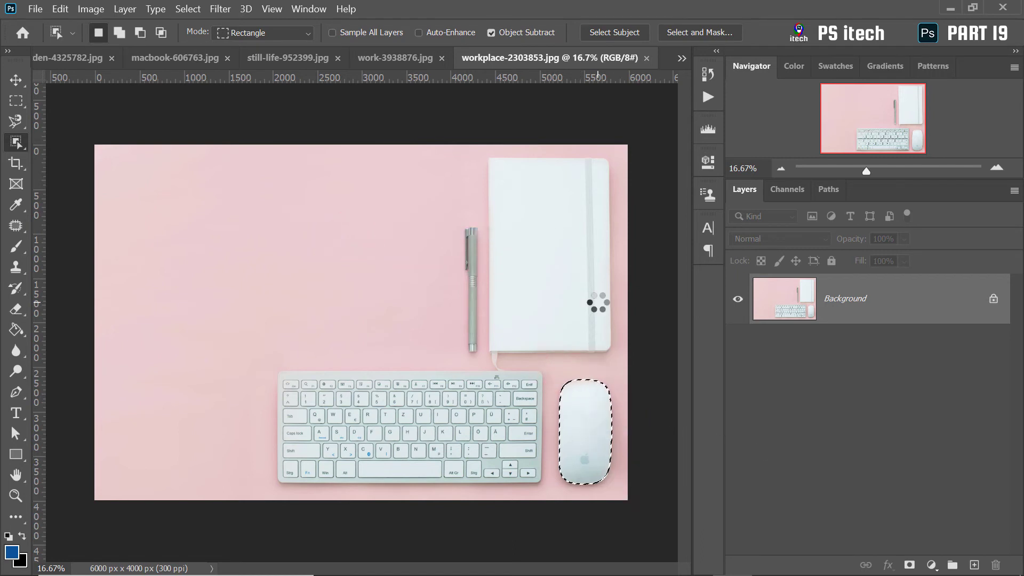
pyautogui.rightClick(456, 263)
pyautogui.click(502, 274)
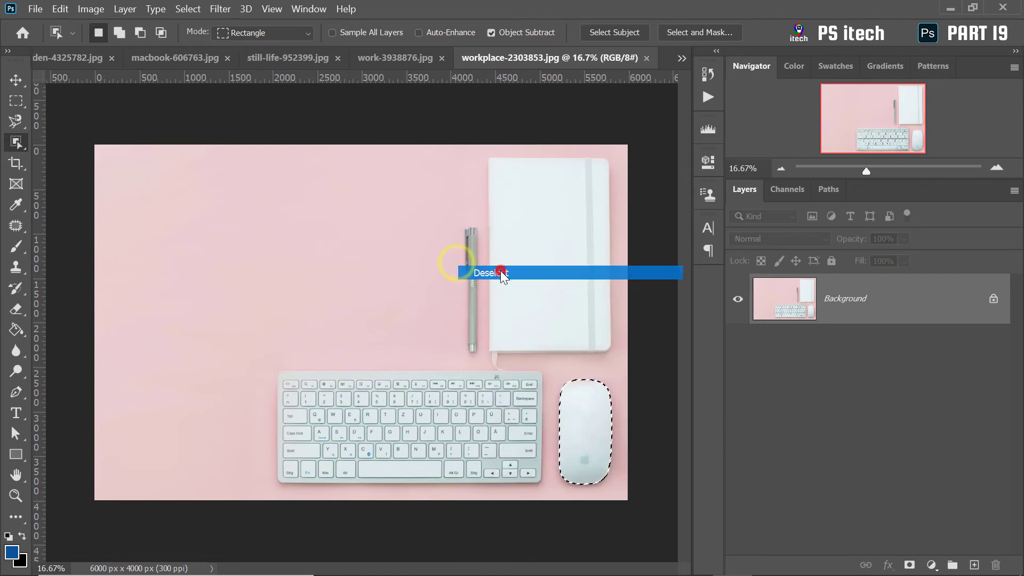
pyautogui.moveTo(235, 375); pyautogui.dragTo(545, 483)
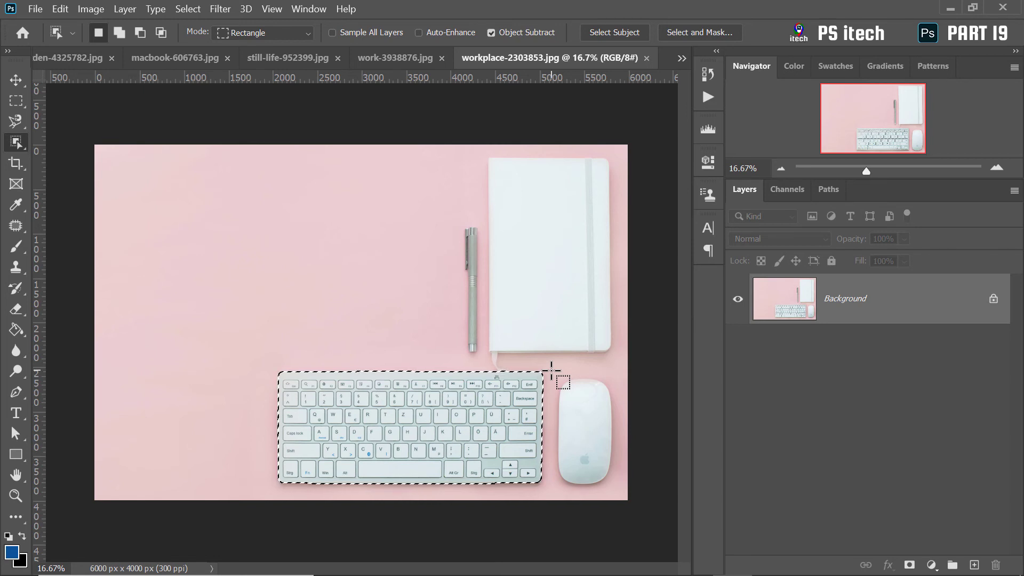
# Switch through the work-3938876.jpg, still-life-952399.jpg and macbook-606763.jpg documents
pyautogui.click(381, 59)
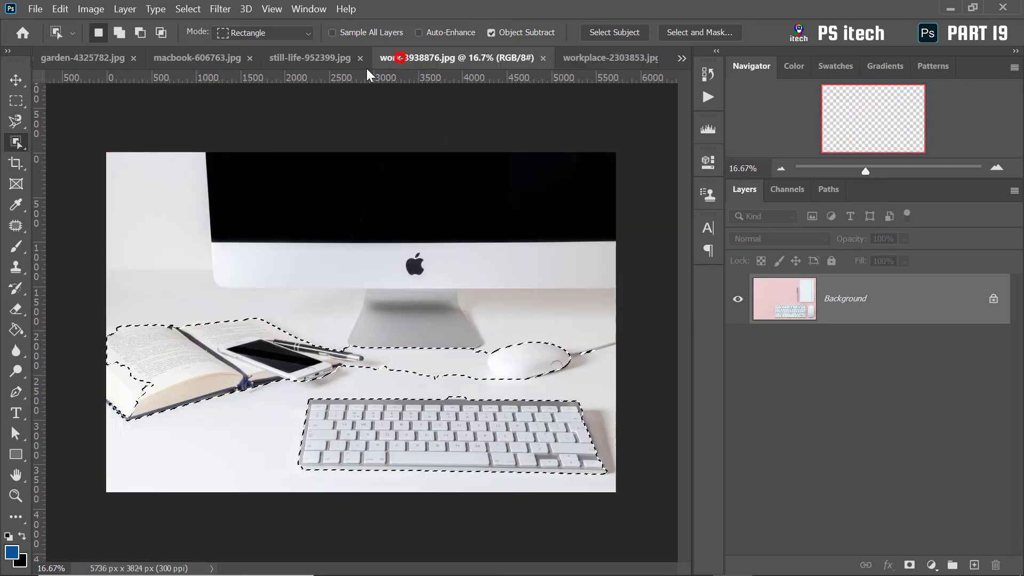
pyautogui.click(283, 58)
pyautogui.click(200, 58)
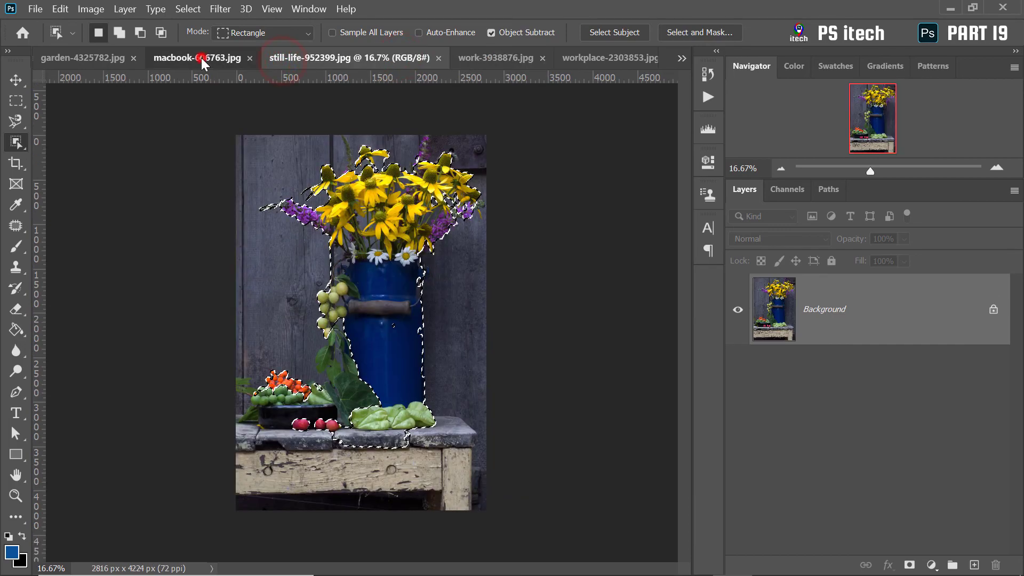